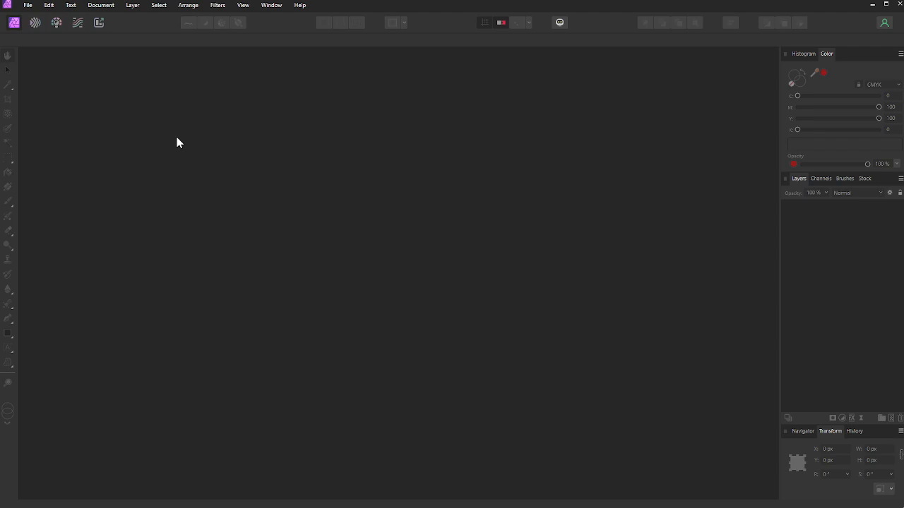
Step: Open AOM_Isis.jpg from the Art References folder inside Pictures
left_click(29, 6)
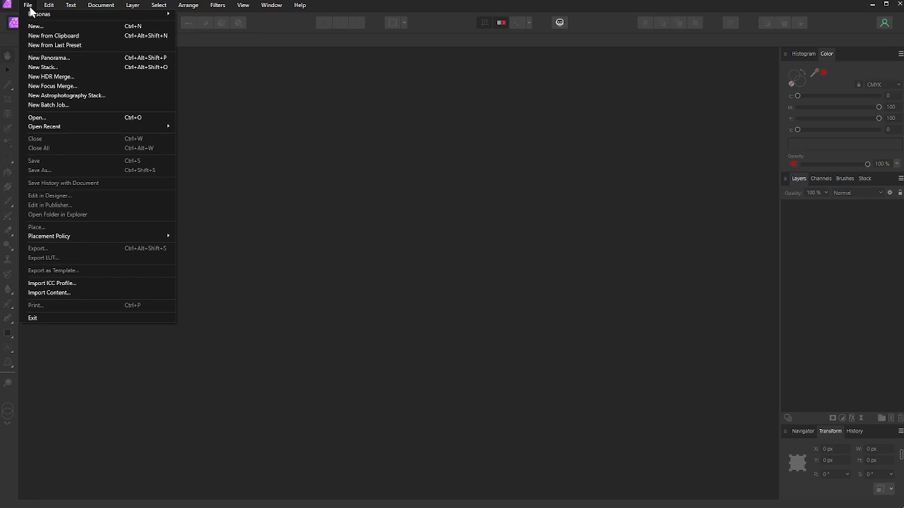
left_click(52, 117)
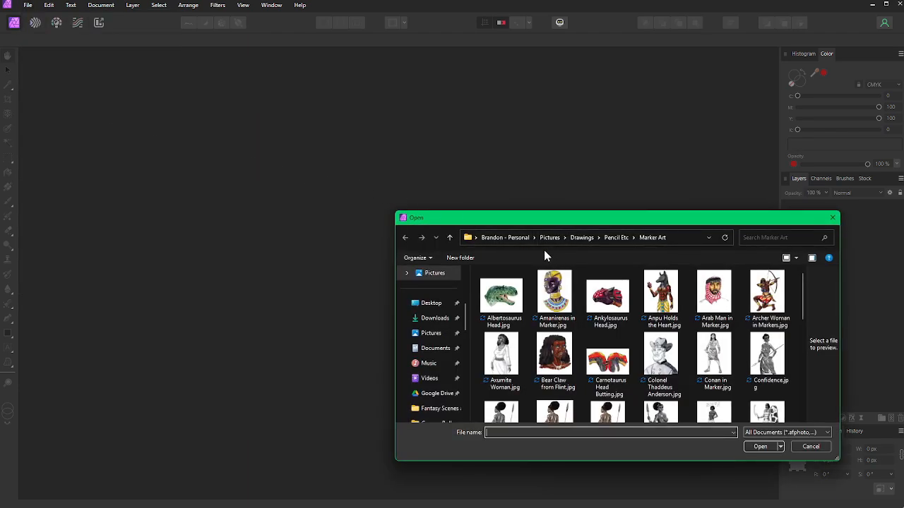
scroll(438, 316, "down", 10)
scroll(439, 319, "up", 10)
left_click(548, 237)
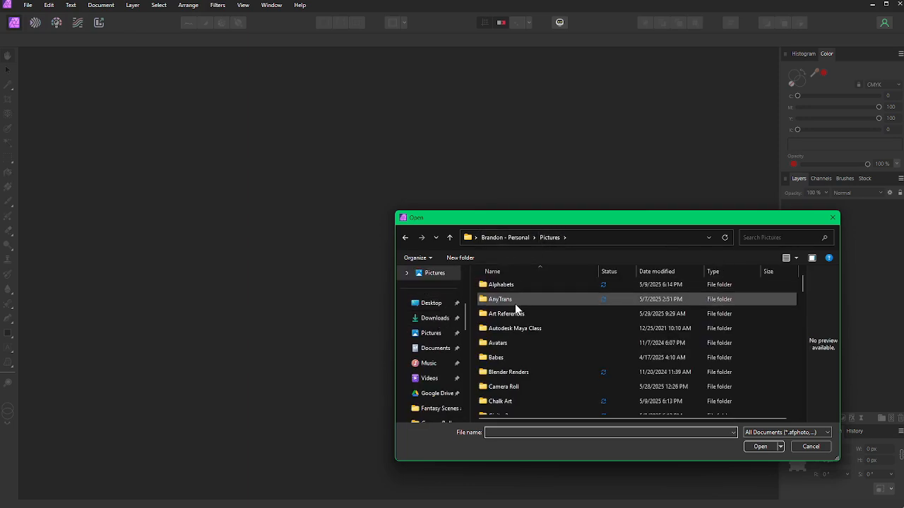
double_click(517, 329)
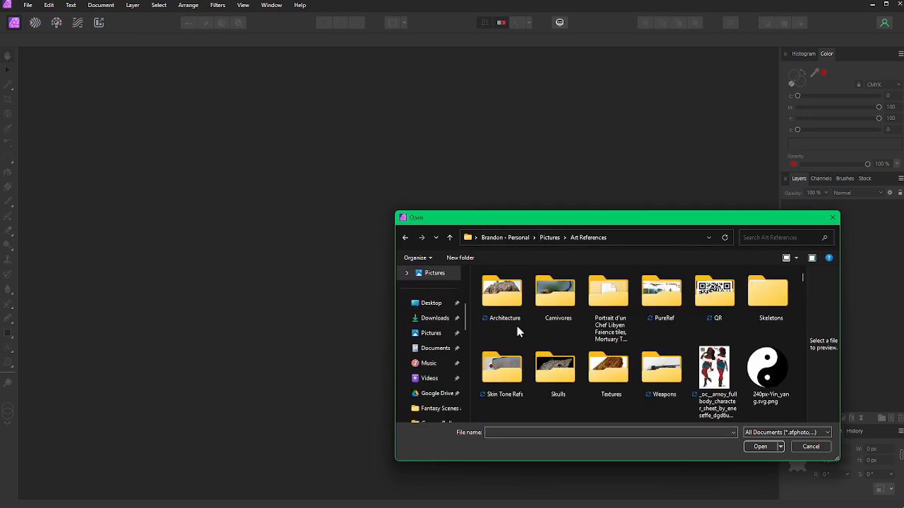
scroll(518, 330, "down", 2)
scroll(518, 331, "down", 5)
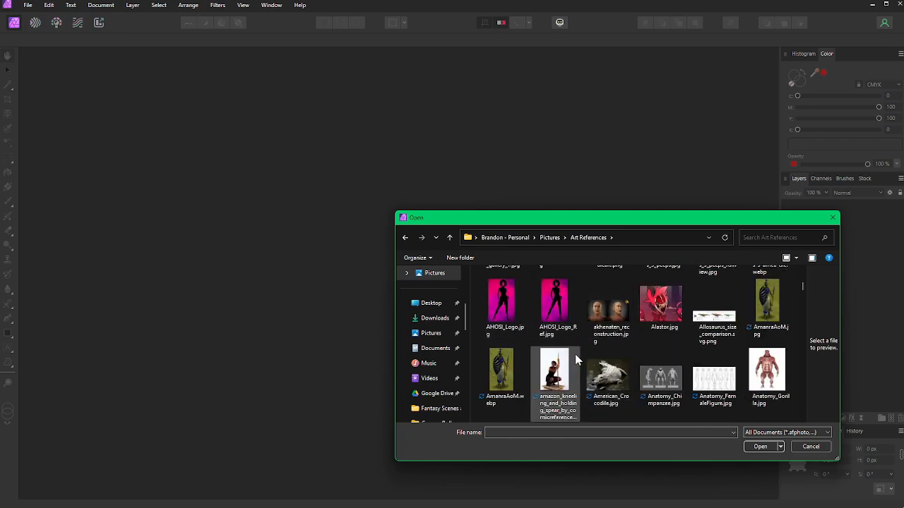
scroll(613, 356, "down", 1)
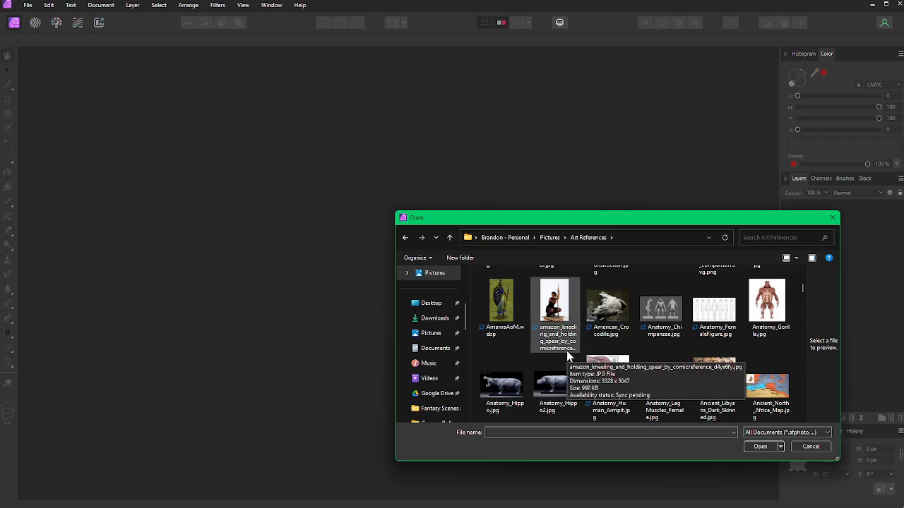
scroll(530, 358, "down", 1)
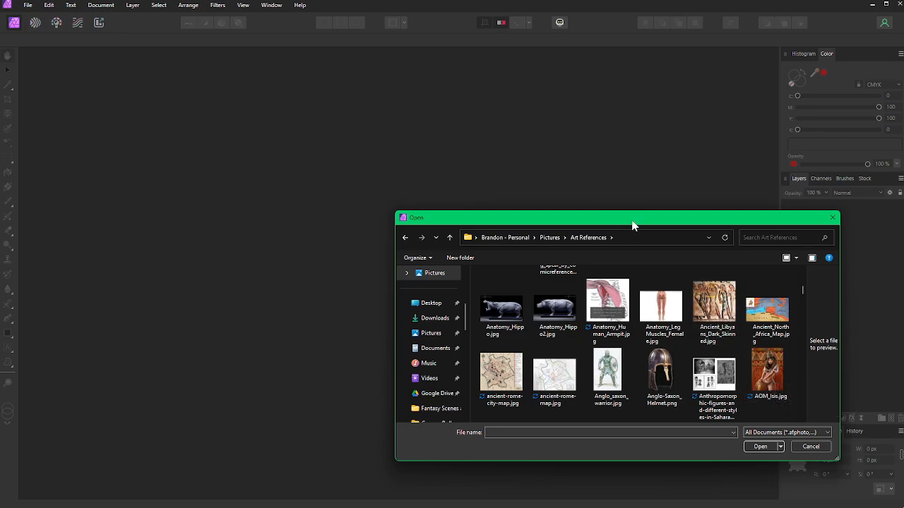
left_click_drag(631, 223, 403, 187)
double_click(541, 323)
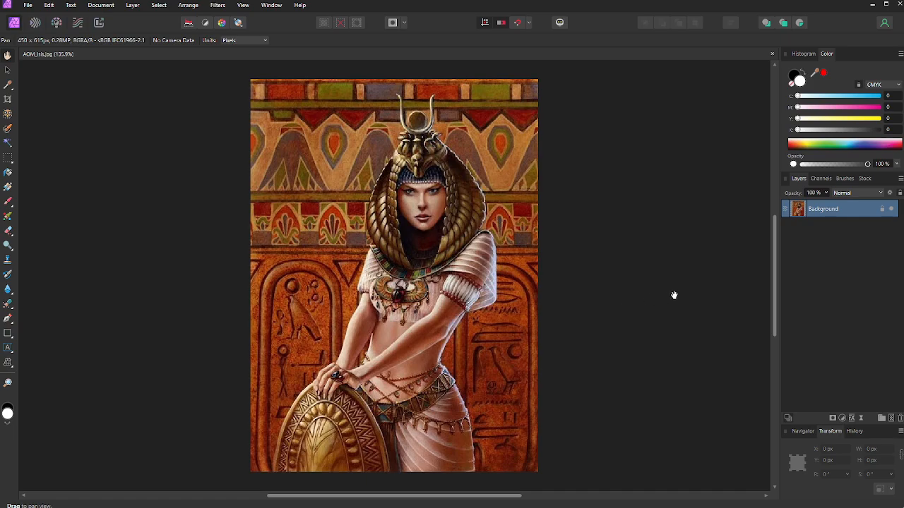
Step: Zoom in on the woman's face to 400%
left_click(9, 383)
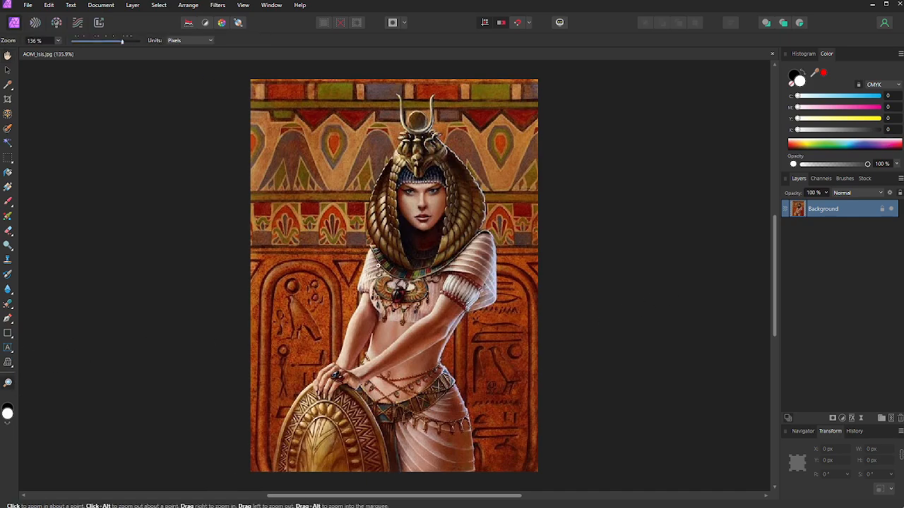
left_click(432, 212)
left_click(429, 212)
left_click(428, 213)
left_click(428, 215)
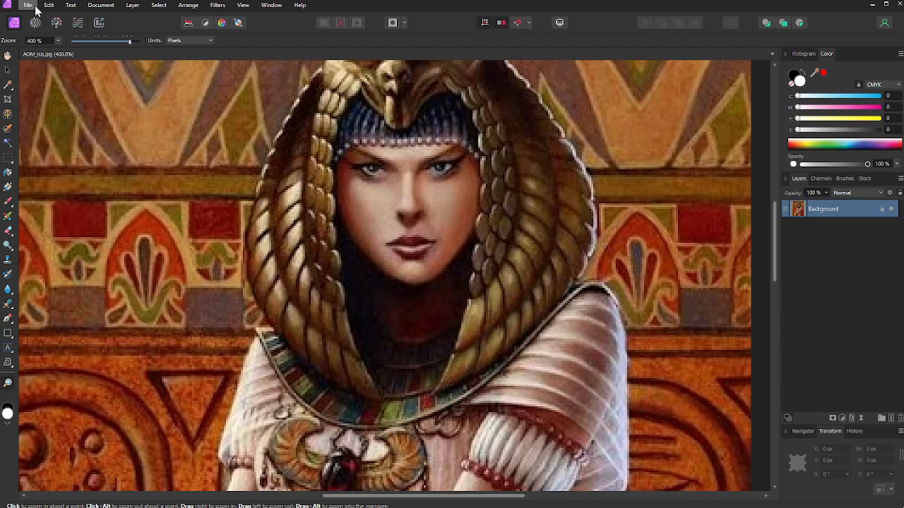
Step: Open EgyptianMen.jpg from the Skin Tone Refs folder inside Art References and activate the Color Picker Tool
left_click(27, 4)
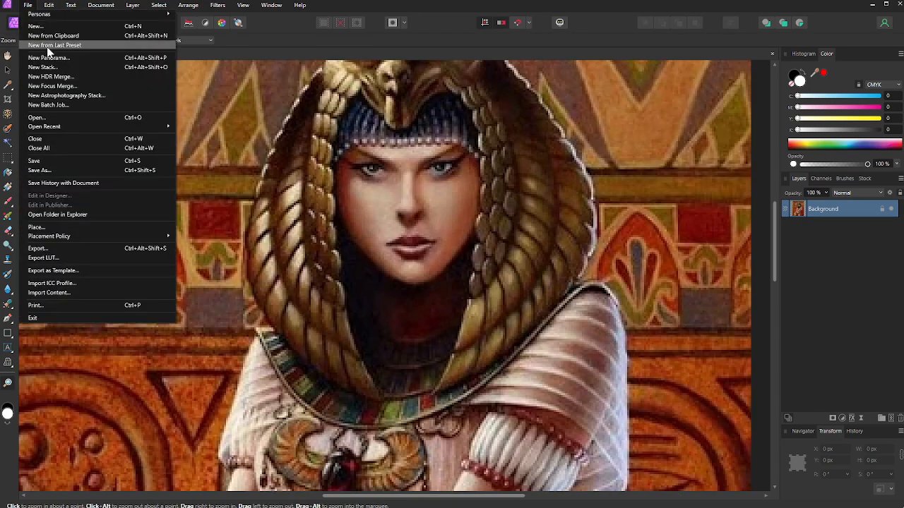
left_click(53, 117)
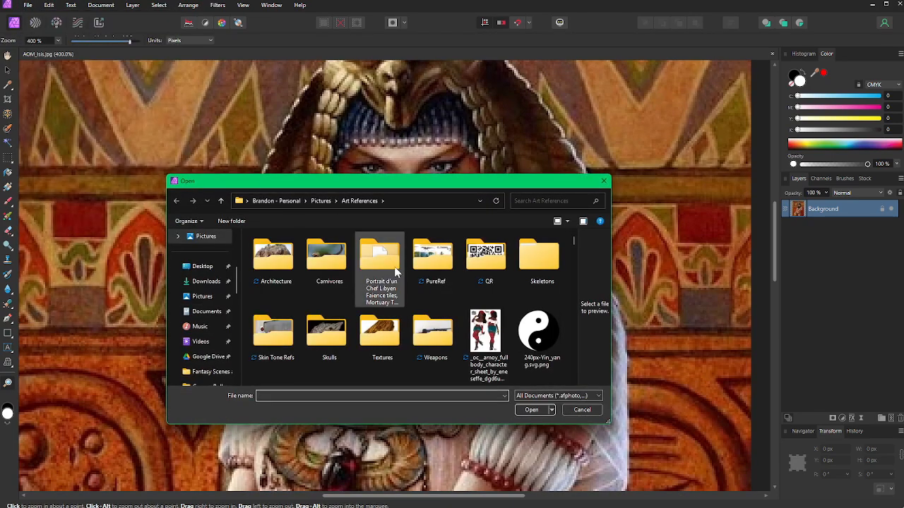
double_click(273, 331)
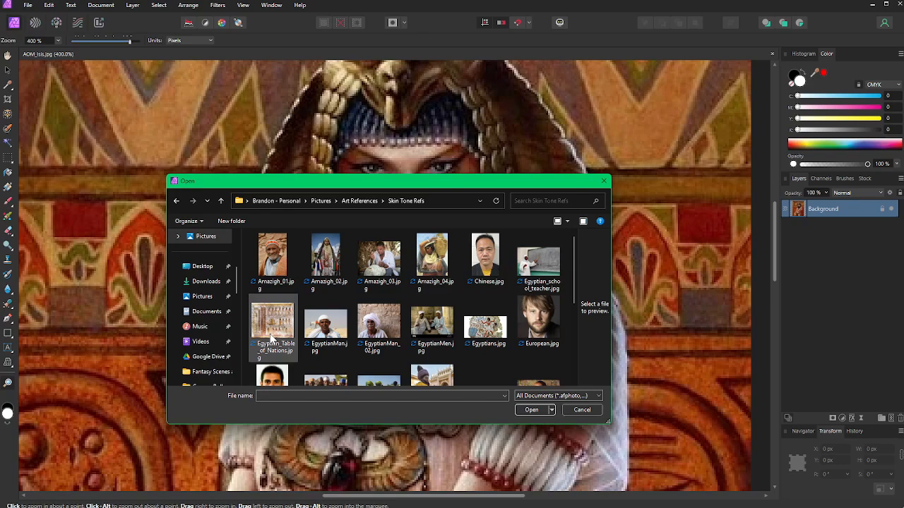
scroll(382, 300, "down", 1)
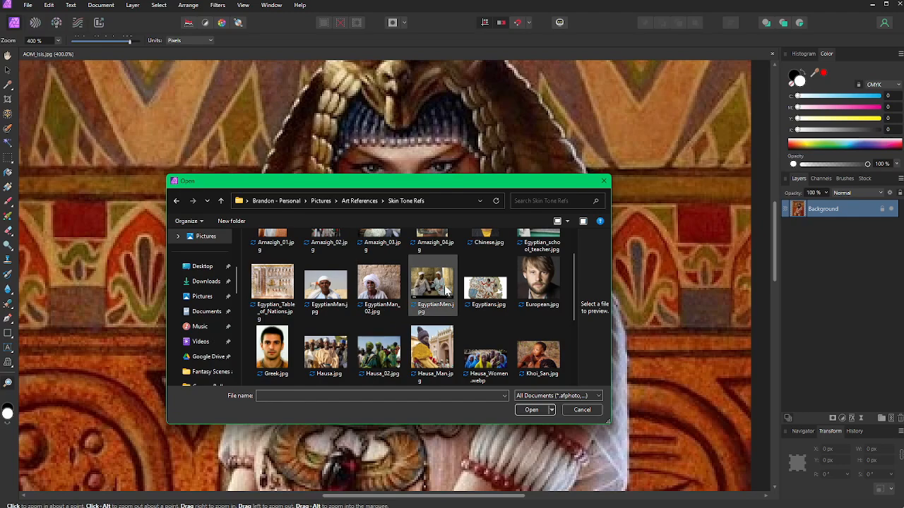
double_click(419, 288)
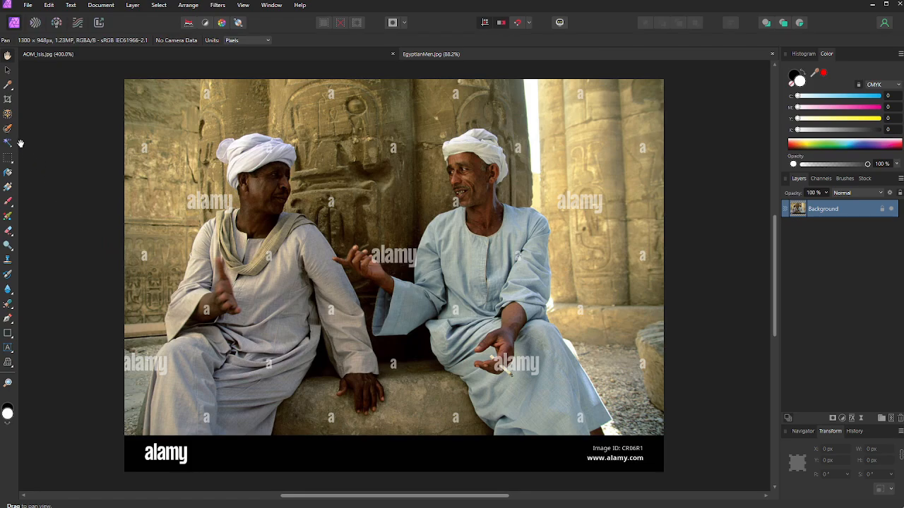
left_click(8, 85)
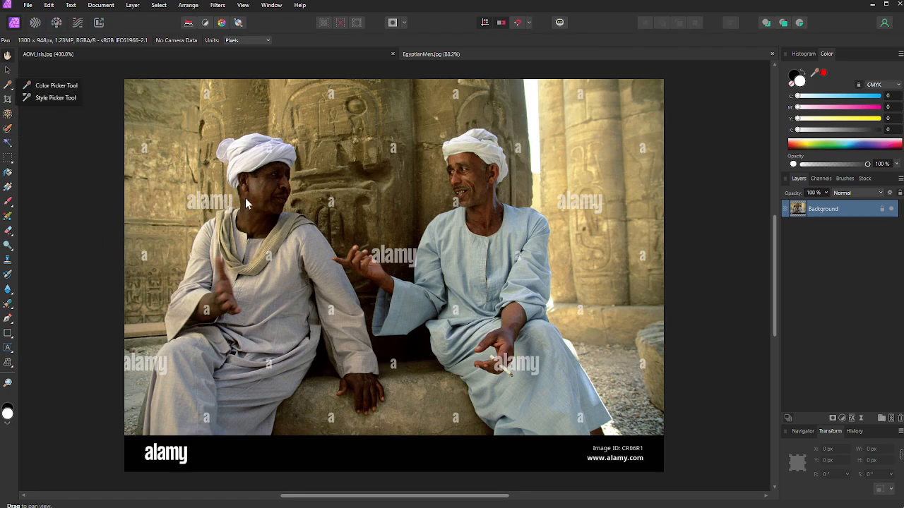
left_click(28, 86)
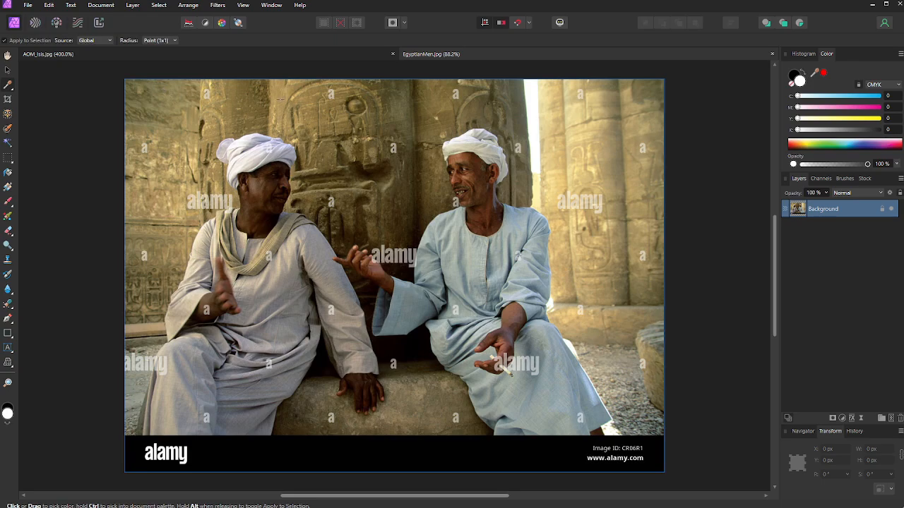
Step: Return to the AOM_Isis.jpg document and add a Levels adjustment layer above its background
left_click(204, 54)
scroll(363, 184, "up", 2)
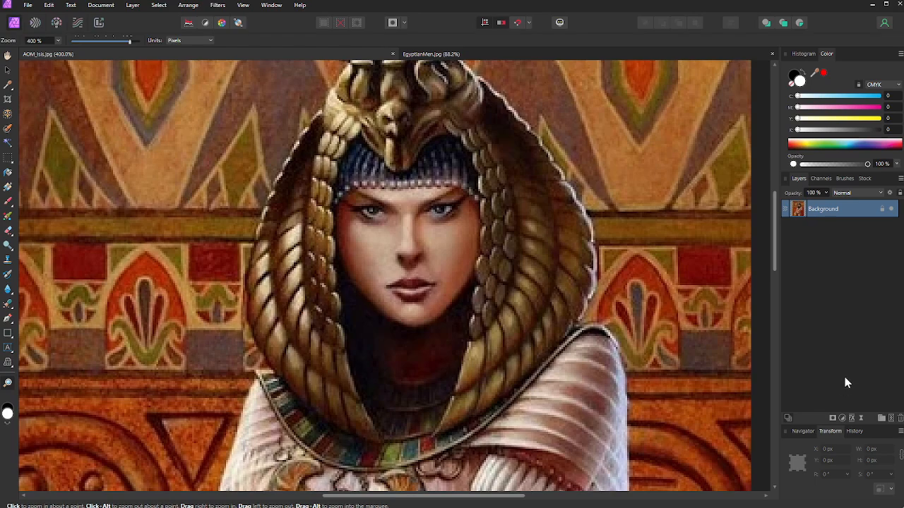
left_click(841, 418)
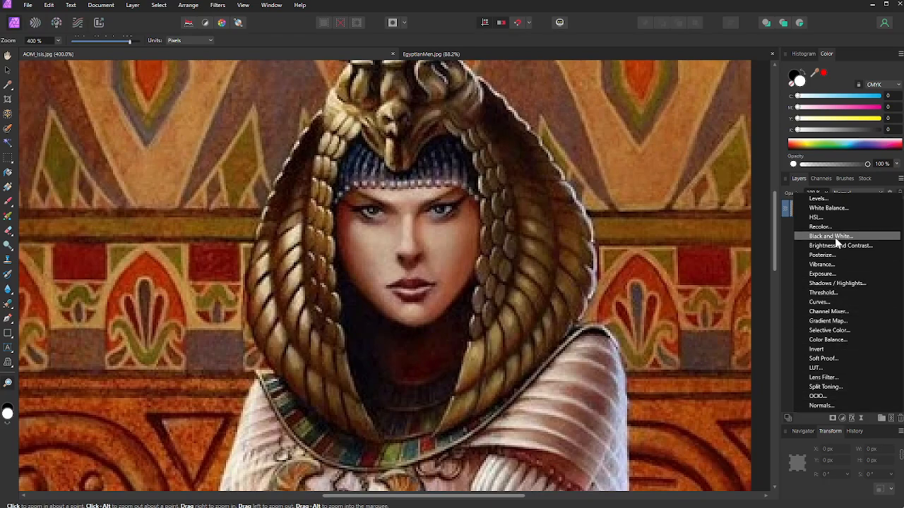
left_click(824, 200)
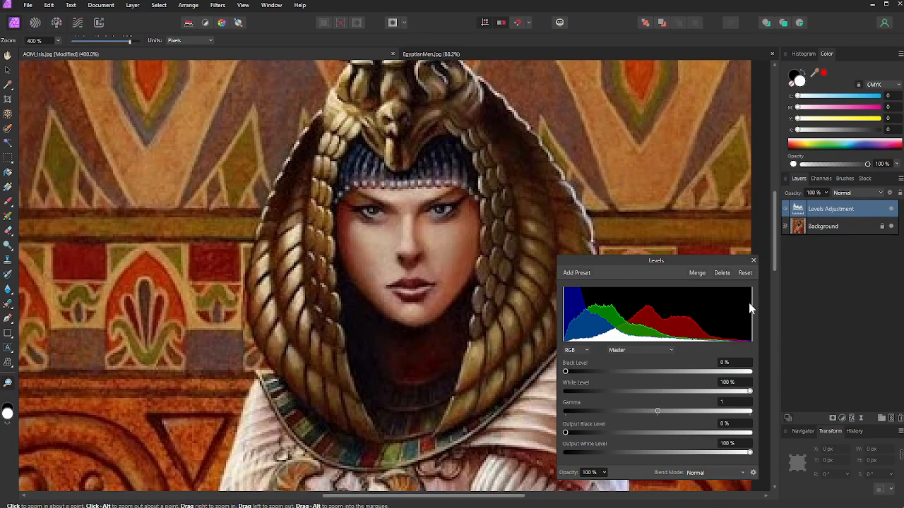
Step: Try out the black and white level sliders of the Levels adjustment and close its settings
mouse_move(566, 372)
left_mouse_down()
mouse_move(623, 373)
mouse_move(552, 374)
mouse_move(631, 375)
mouse_move(609, 376)
left_mouse_up()
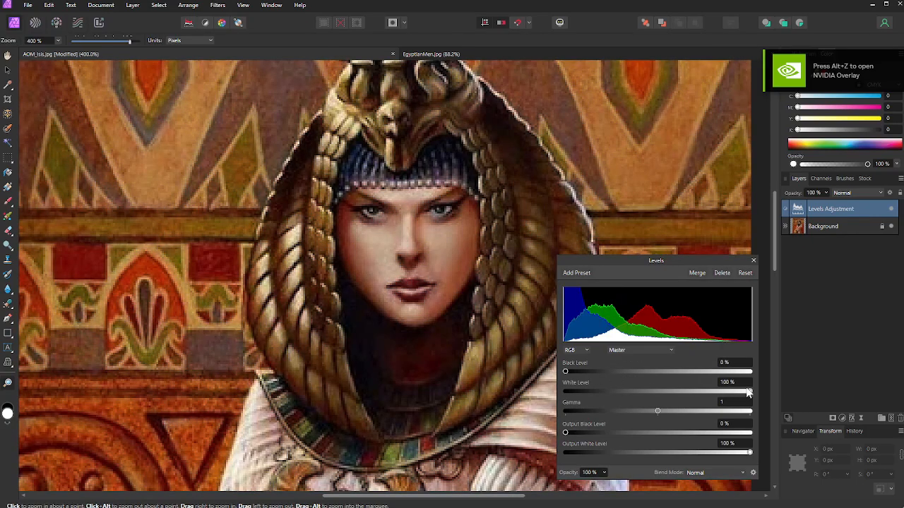
mouse_move(749, 390)
left_mouse_down()
mouse_move(678, 391)
mouse_move(749, 388)
left_mouse_up()
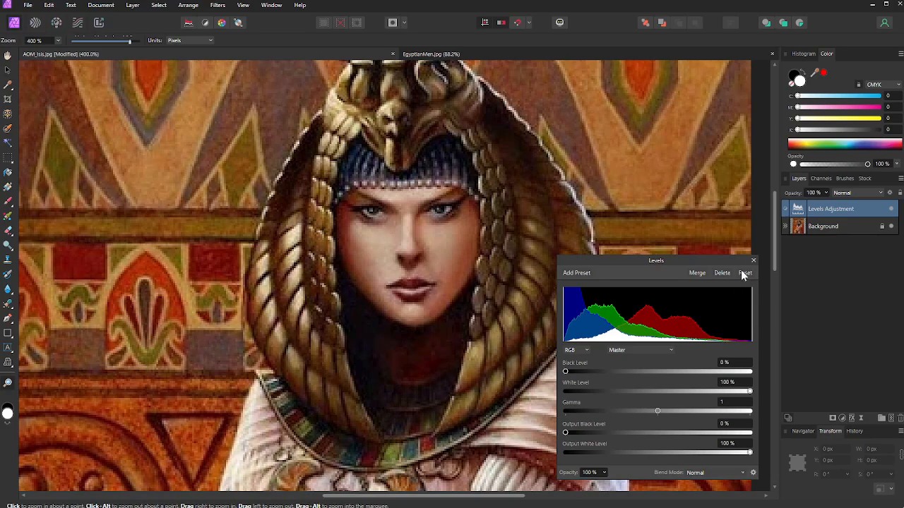
mouse_move(569, 373)
left_mouse_down()
mouse_move(616, 370)
mouse_move(552, 372)
left_mouse_up()
left_click(752, 261)
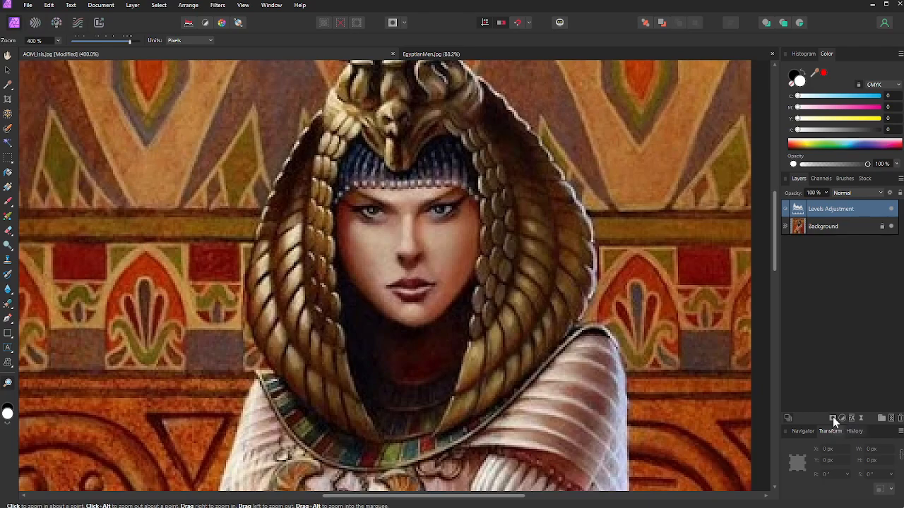
Step: Add a mask to the Levels adjustment and activate the Paint Brush Tool with black as the colour
left_click(833, 418)
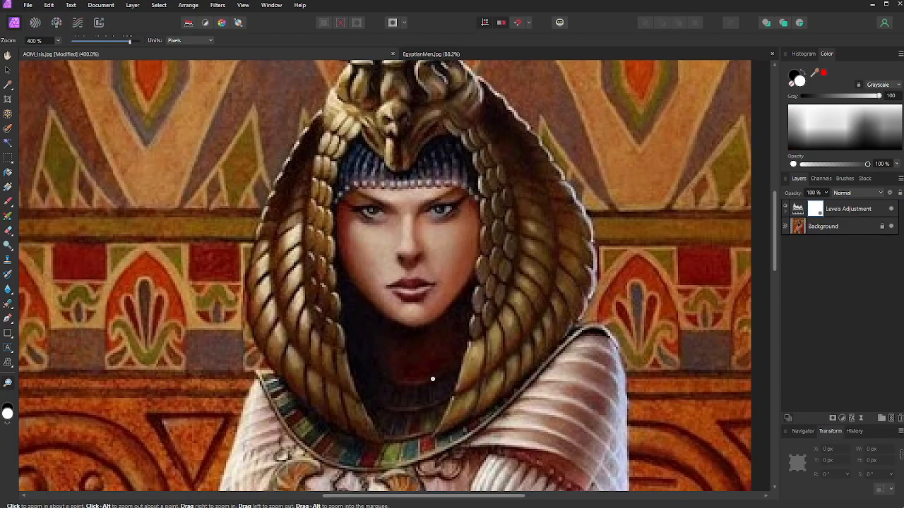
left_click(10, 414)
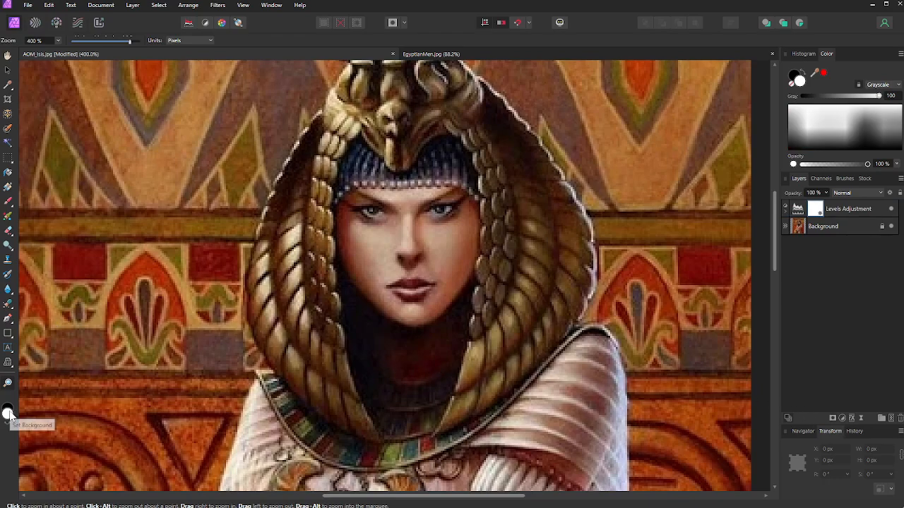
left_click(8, 202)
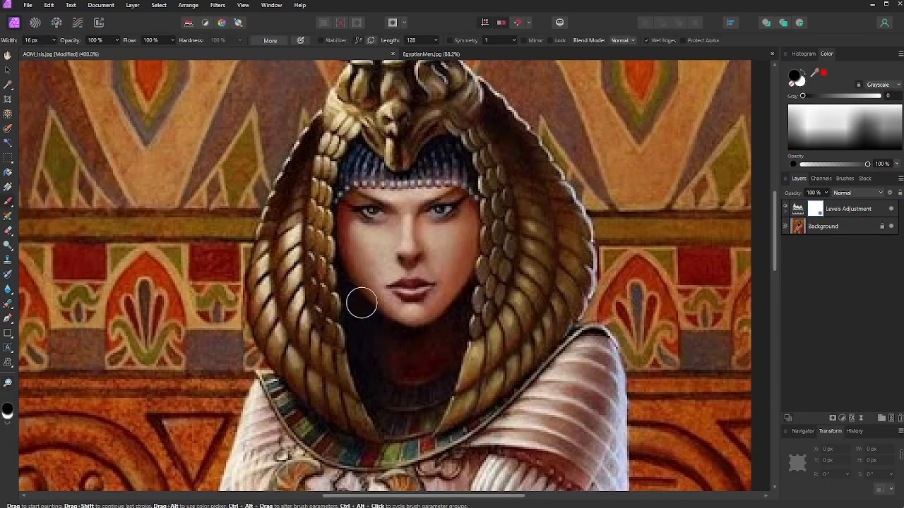
Step: Raise the black level of the Levels adjustment to darken the image strongly, and close its settings
double_click(798, 211)
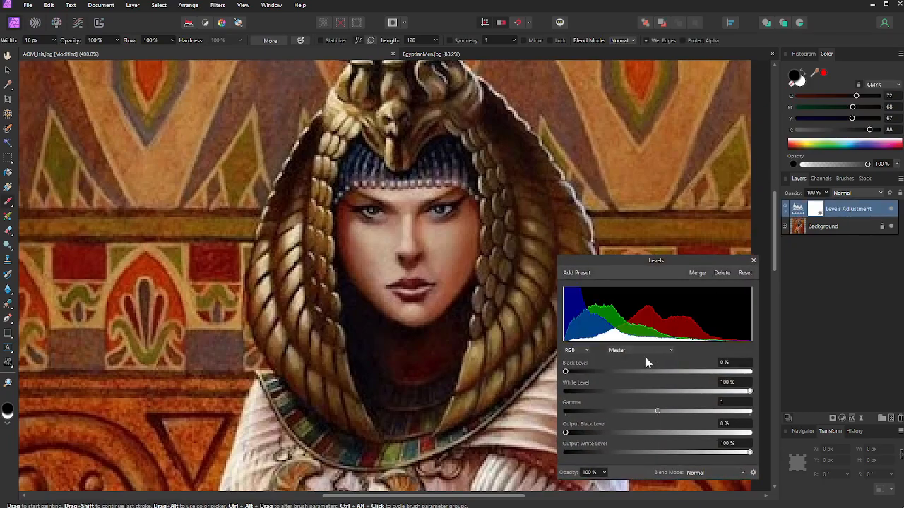
left_click_drag(567, 374, 629, 372)
left_click(753, 261)
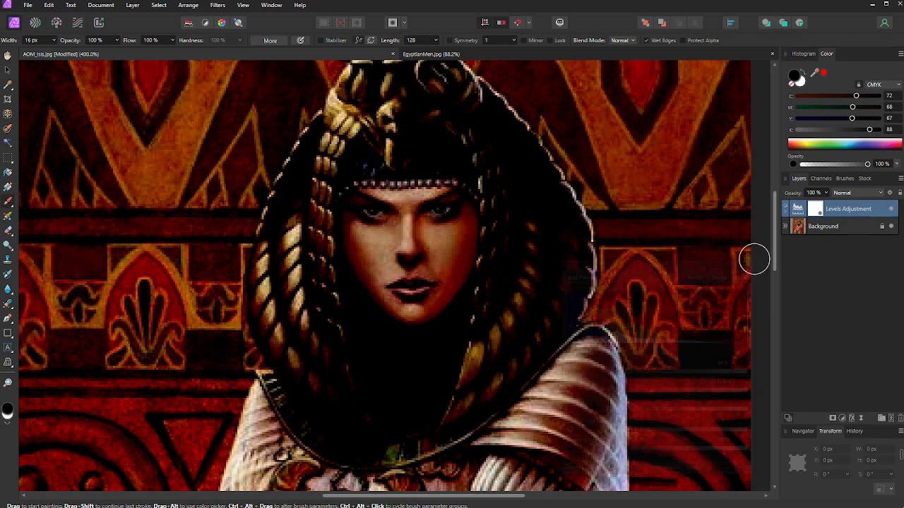
Step: Flood fill the mask of the Levels adjustment with black to hide the darkening
left_click(7, 174)
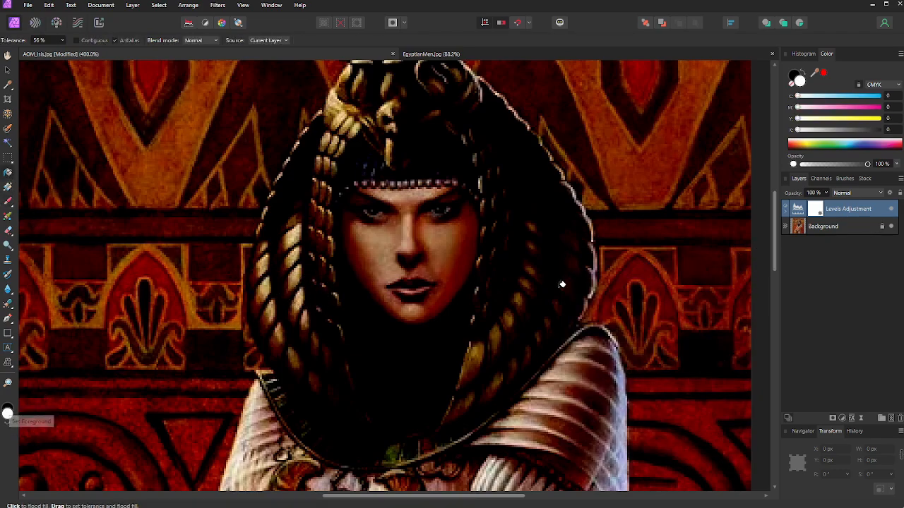
left_click(817, 215)
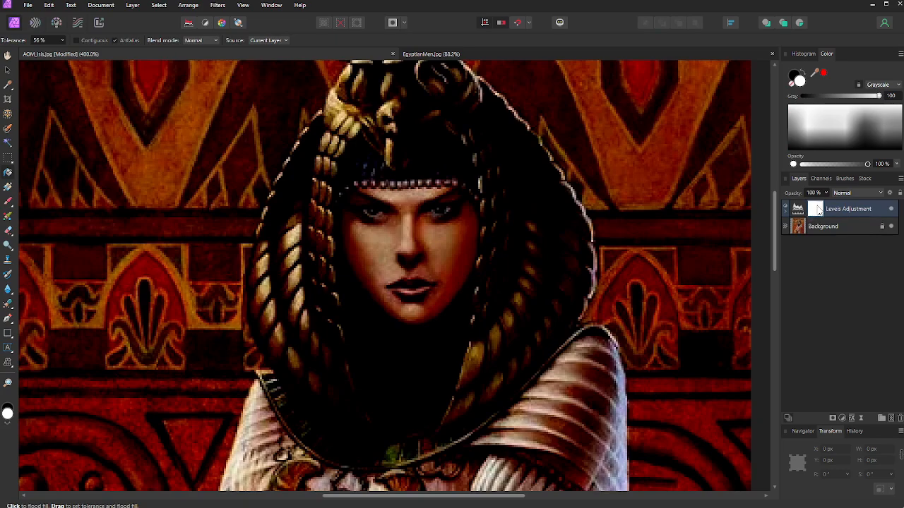
left_click(9, 411)
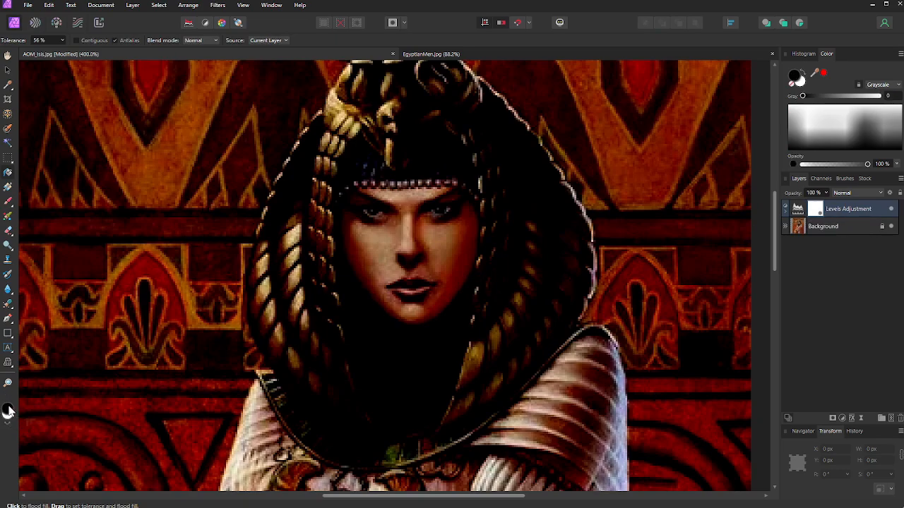
left_click(258, 260)
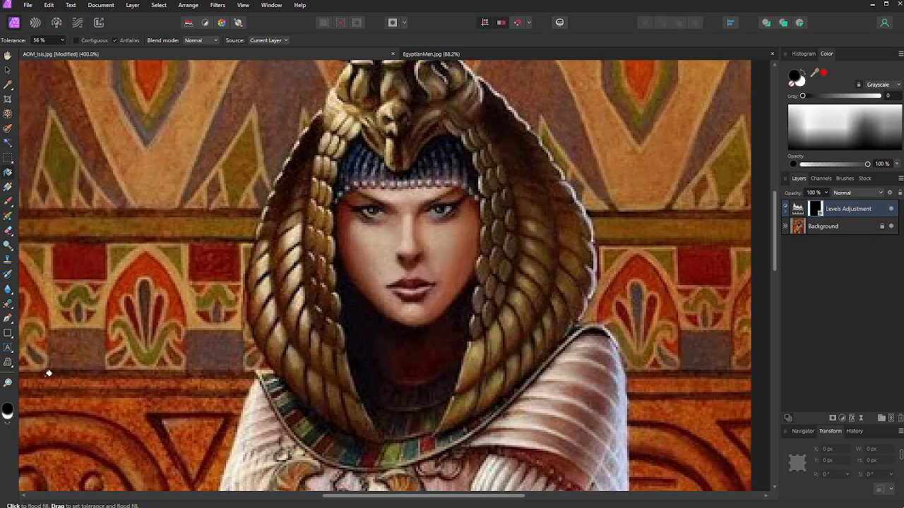
Step: Flood fill the Levels mask with white to reveal the darkening, and refill it with black
left_click(8, 421)
left_click(186, 283)
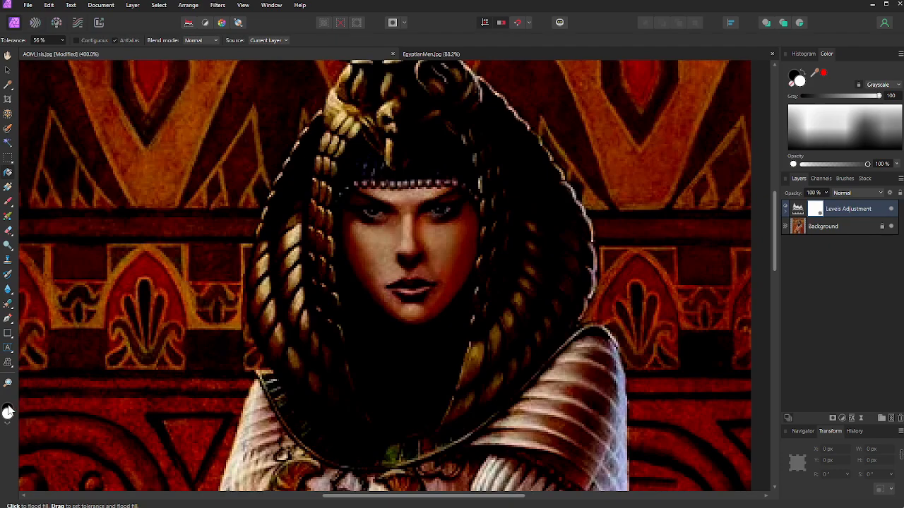
left_click(9, 408)
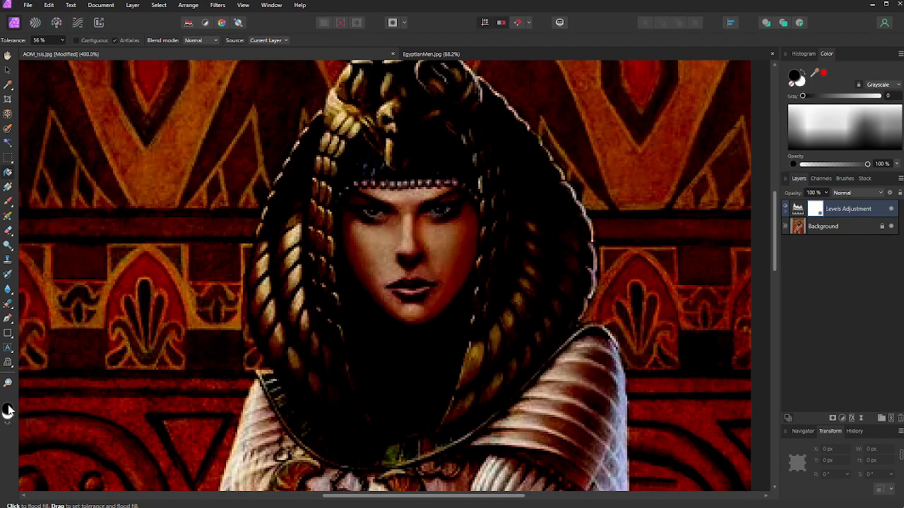
left_click(203, 276)
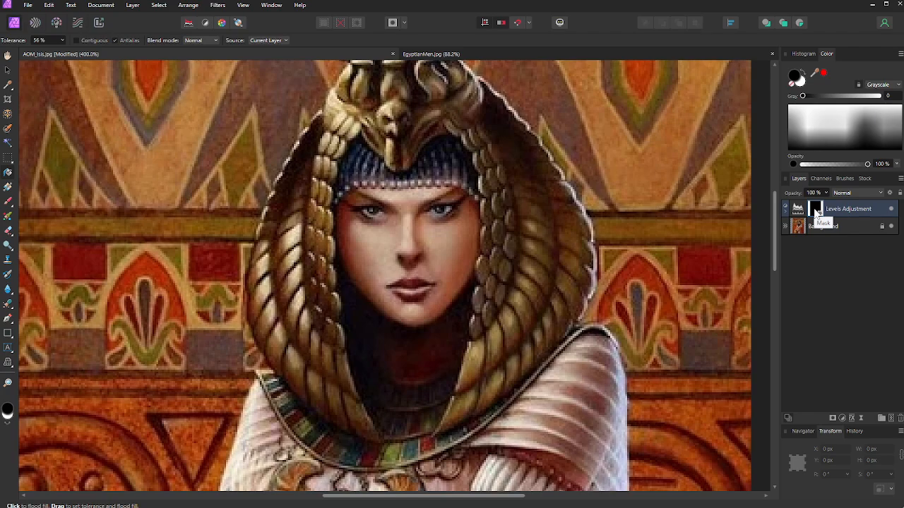
Step: Activate the Paint Brush Tool with white as the painting colour
double_click(8, 415)
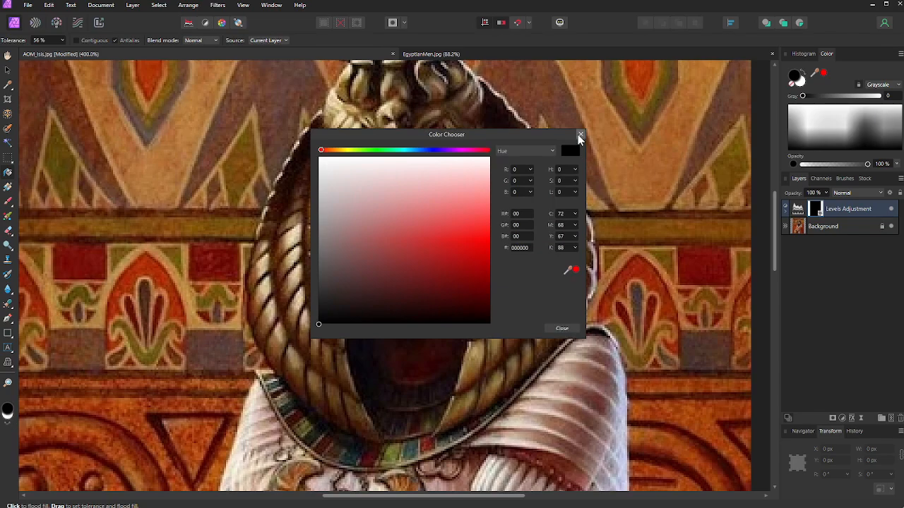
left_click(579, 135)
left_click(7, 416)
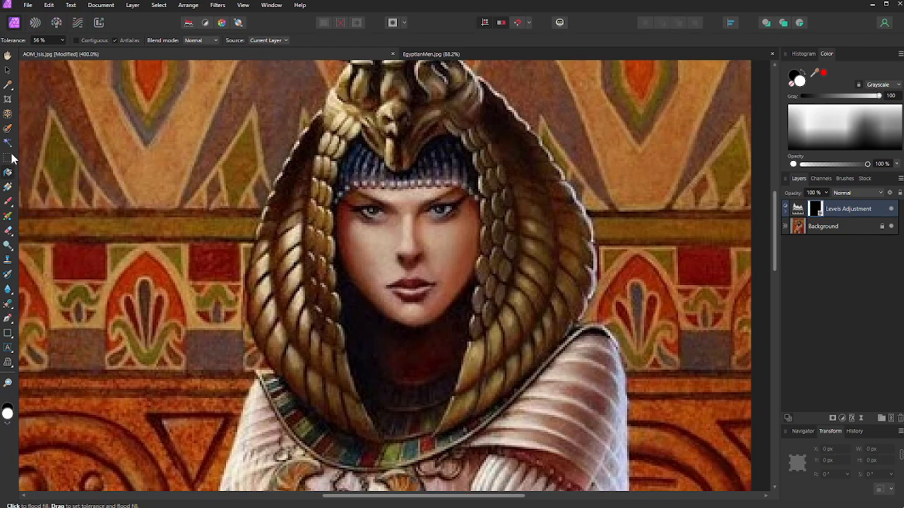
left_click(7, 202)
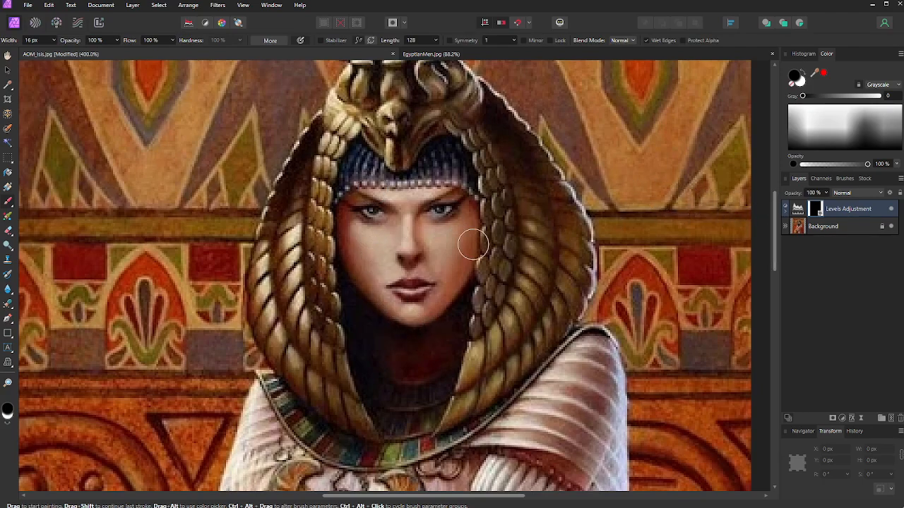
left_click(11, 418)
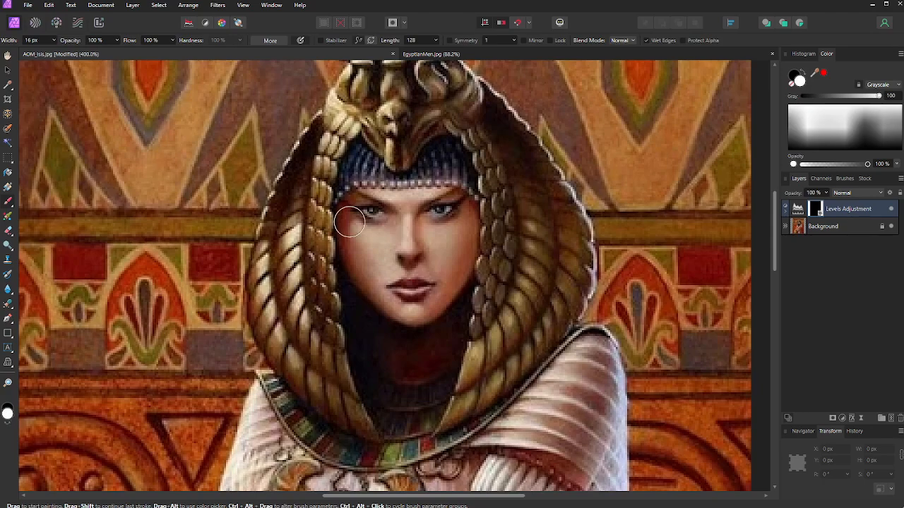
Step: Paint white on the Levels mask over the woman's nose and the cheek beside it, reducing the brush width to 8 px
mouse_move(366, 256)
left_mouse_down()
mouse_move(414, 245)
mouse_move(405, 240)
mouse_move(409, 210)
left_mouse_up()
key("bracketleft")
key("bracketleft")
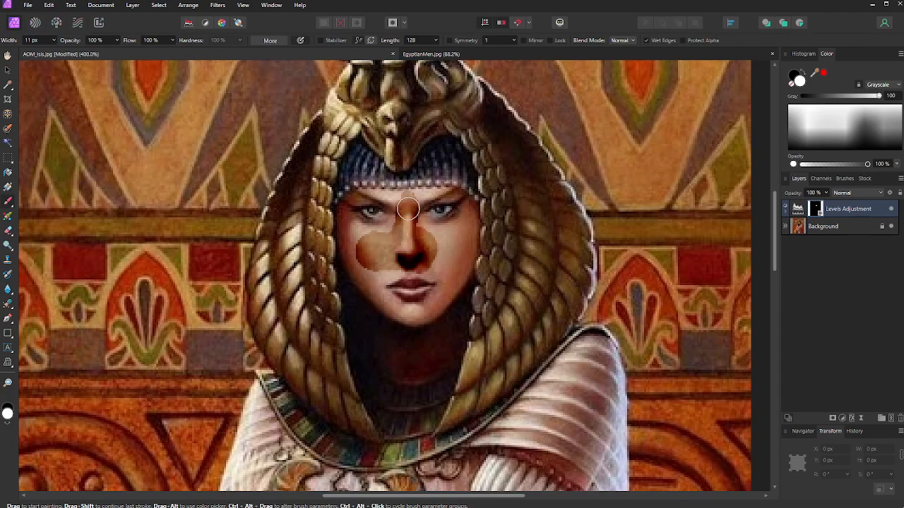
key("bracketleft")
left_click_drag(391, 197, 370, 203)
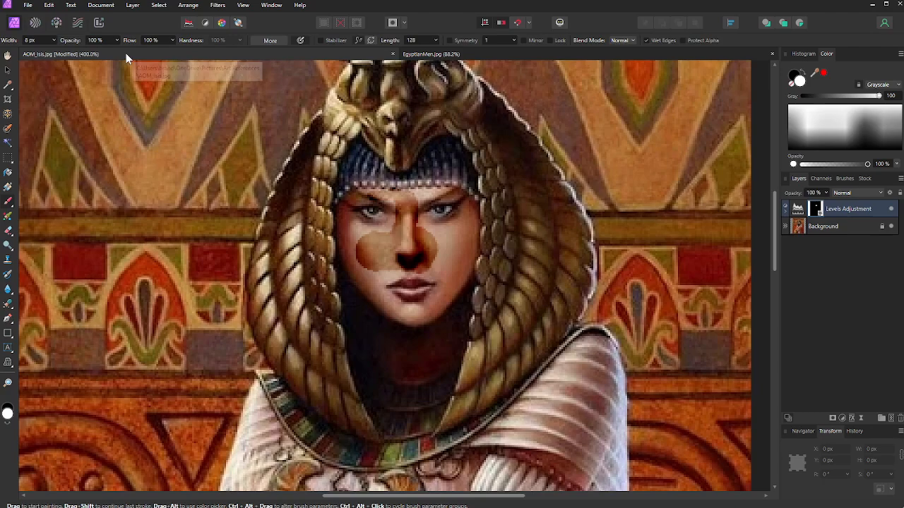
left_click(9, 203)
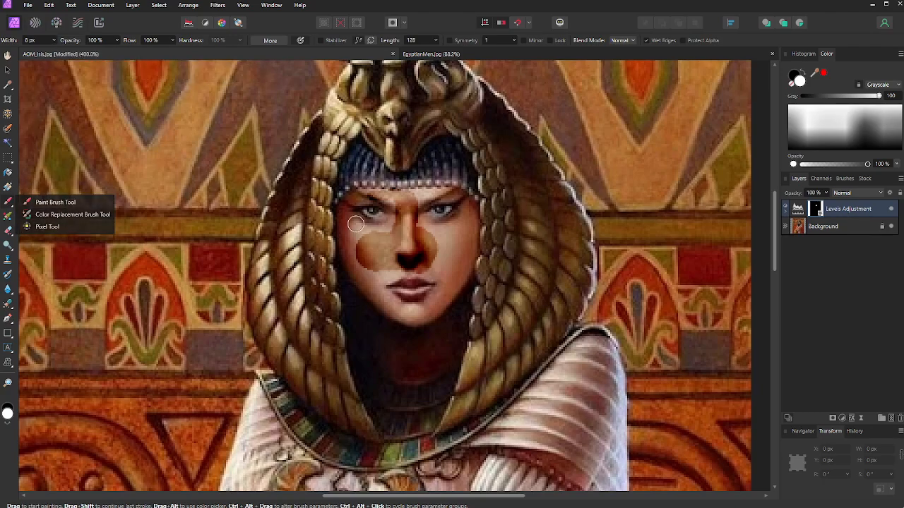
left_click_drag(351, 225, 383, 239)
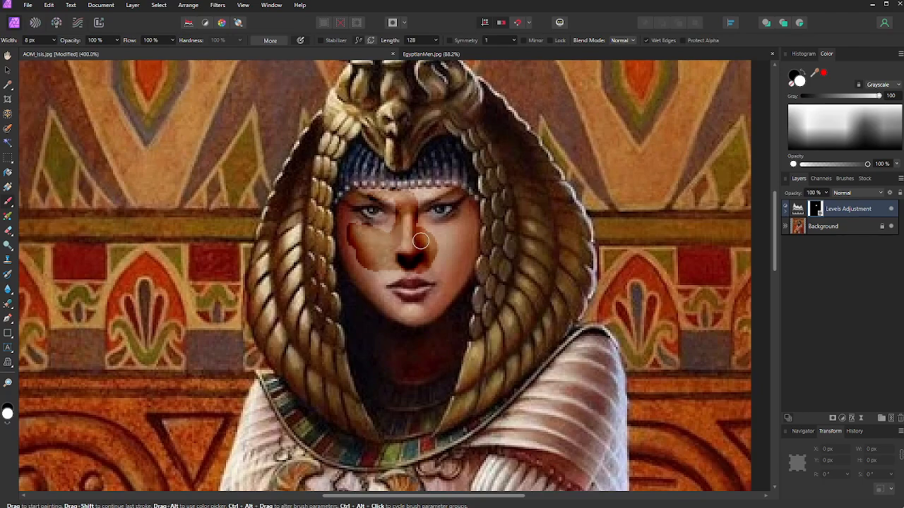
Step: Choose the 8 px Round Brush from the Basic category and paint white on the mask over the lower cheek
left_click(846, 179)
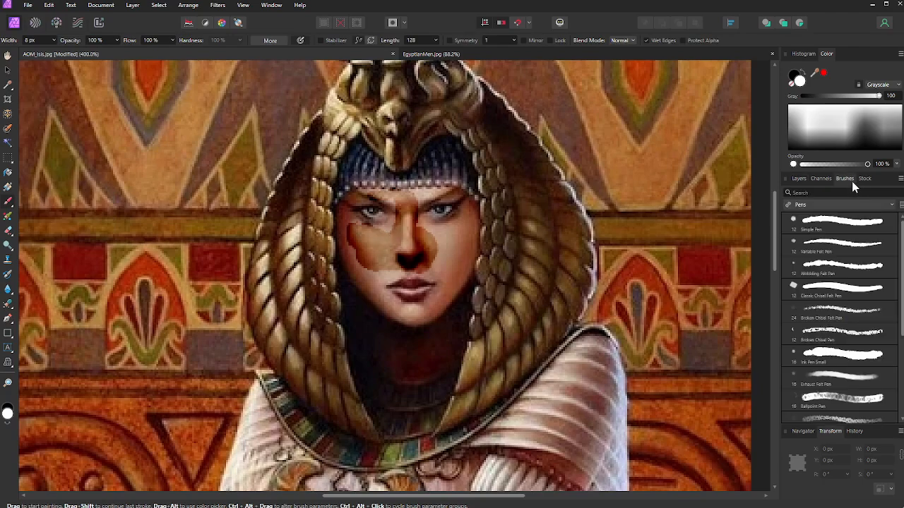
left_click(840, 204)
scroll(828, 254, "up", 3)
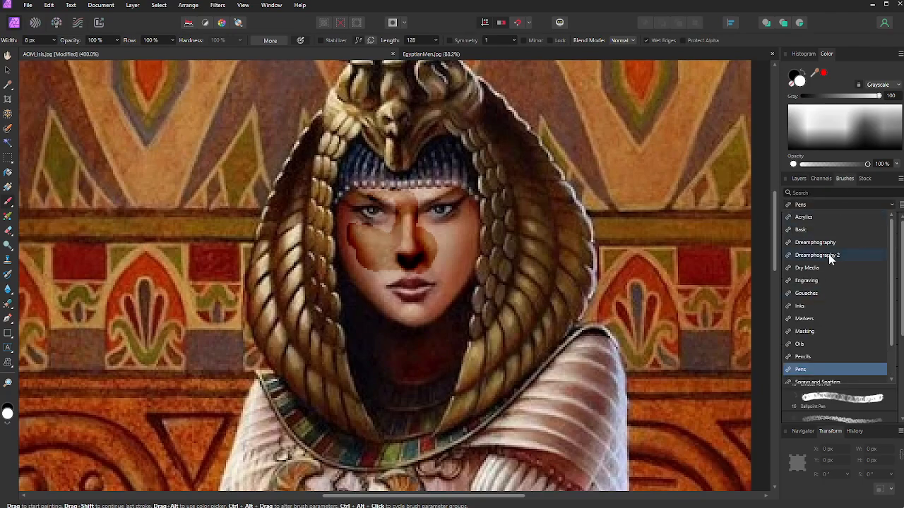
left_click(811, 225)
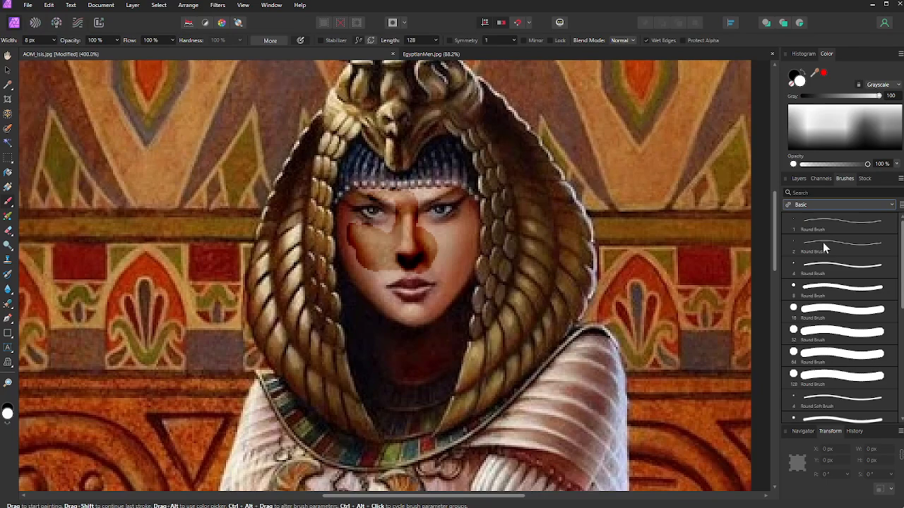
left_click(826, 283)
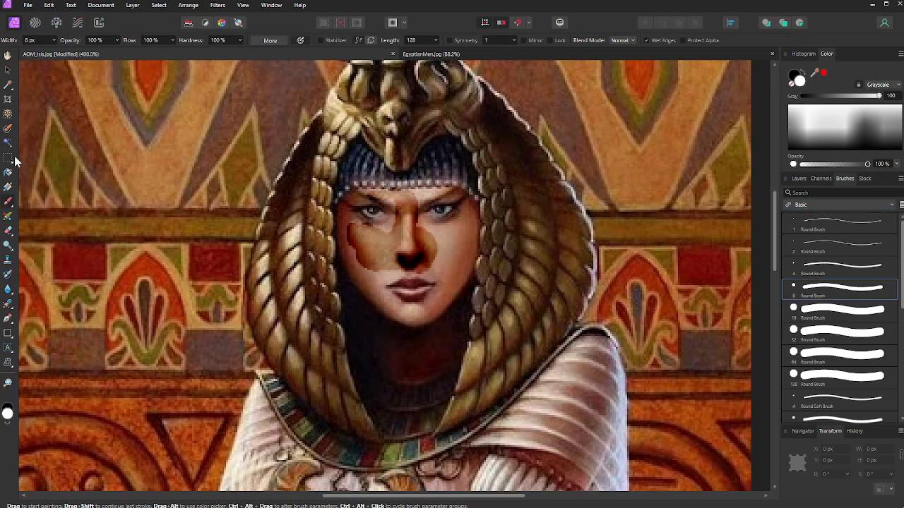
left_click(800, 179)
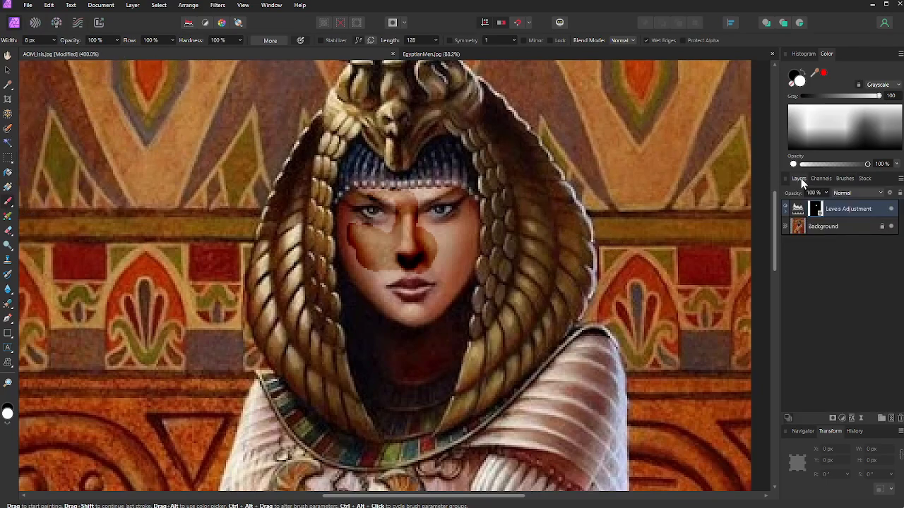
left_click_drag(370, 281, 386, 259)
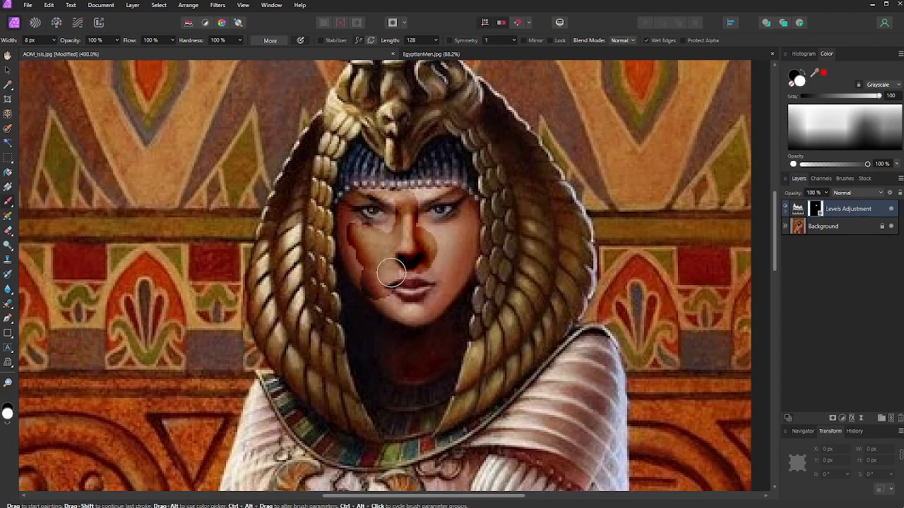
Step: Set the brush hardness to 80% and move the Brushes panel directly after the Layers panel
left_click(845, 179)
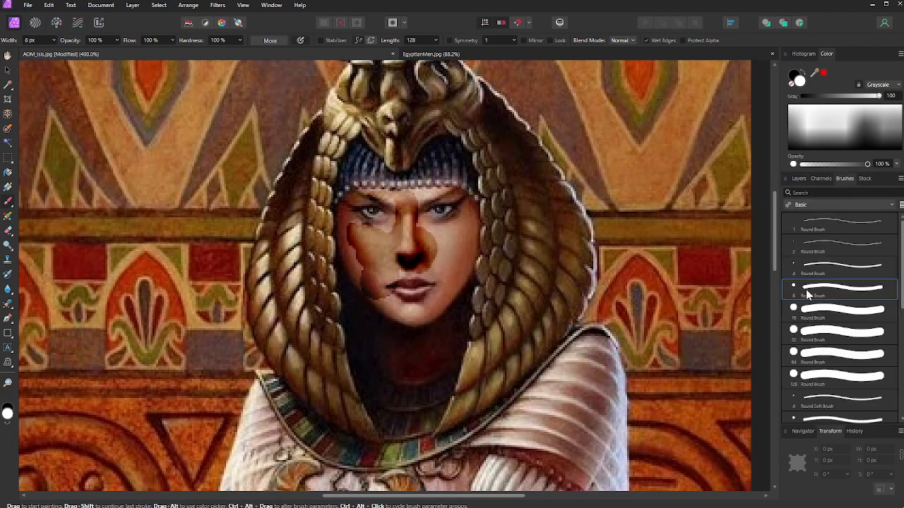
left_click(240, 41)
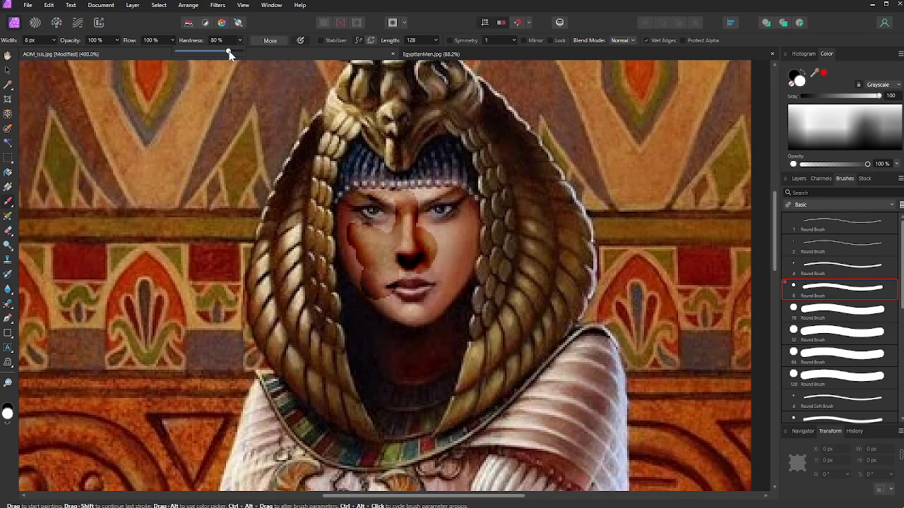
left_click_drag(811, 181, 798, 181)
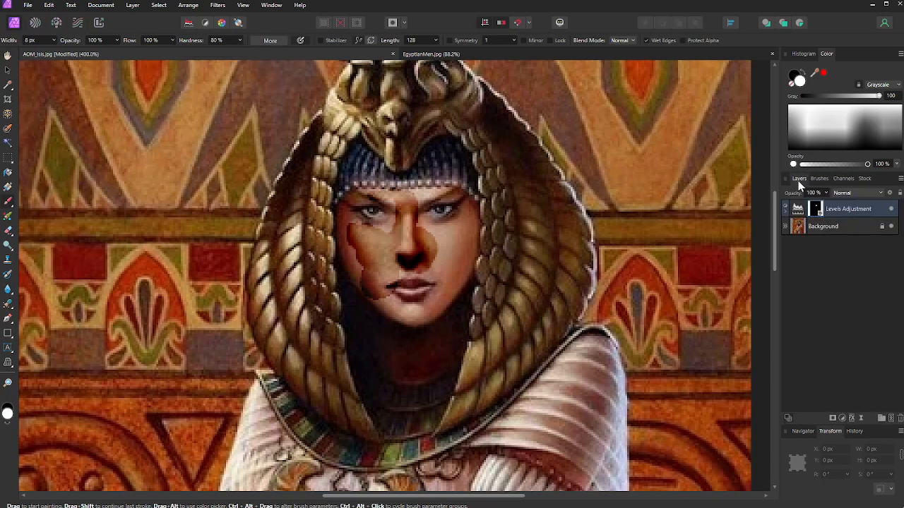
Step: Paint white on the mask over the rest of the face and the beaded headband, using a smaller brush along the edges
mouse_move(373, 256)
left_mouse_down()
mouse_move(397, 263)
mouse_move(404, 309)
mouse_move(432, 265)
mouse_move(437, 279)
mouse_move(373, 203)
mouse_move(333, 73)
mouse_move(424, 231)
mouse_move(453, 259)
mouse_move(453, 246)
mouse_move(438, 266)
mouse_move(422, 233)
mouse_move(445, 227)
mouse_move(426, 223)
mouse_move(452, 225)
mouse_move(411, 222)
mouse_move(386, 261)
mouse_move(374, 239)
mouse_move(373, 199)
mouse_move(379, 204)
mouse_move(383, 225)
mouse_move(354, 218)
mouse_move(360, 224)
mouse_move(351, 208)
mouse_move(387, 208)
mouse_move(386, 196)
mouse_move(352, 199)
mouse_move(341, 219)
mouse_move(356, 284)
mouse_move(357, 185)
mouse_move(341, 179)
mouse_move(362, 154)
mouse_move(380, 173)
mouse_move(405, 177)
mouse_move(441, 154)
mouse_move(466, 169)
mouse_move(437, 171)
mouse_move(459, 188)
mouse_move(360, 171)
mouse_move(428, 216)
mouse_move(426, 207)
mouse_move(449, 200)
mouse_move(429, 190)
left_mouse_up()
key("bracketleft")
key("bracketleft")
key("bracketleft")
mouse_move(347, 227)
left_mouse_down()
mouse_move(347, 272)
mouse_move(358, 266)
mouse_move(369, 298)
mouse_move(397, 319)
mouse_move(438, 310)
mouse_move(460, 279)
mouse_move(469, 206)
mouse_move(455, 218)
mouse_move(421, 313)
mouse_move(442, 305)
mouse_move(430, 362)
mouse_move(409, 372)
mouse_move(398, 365)
mouse_move(386, 309)
left_mouse_up()
Step: Enlarge the brush to 9 px and paint white on the mask over the neck and around the chin
key("]")
key("]")
key("]")
key("]")
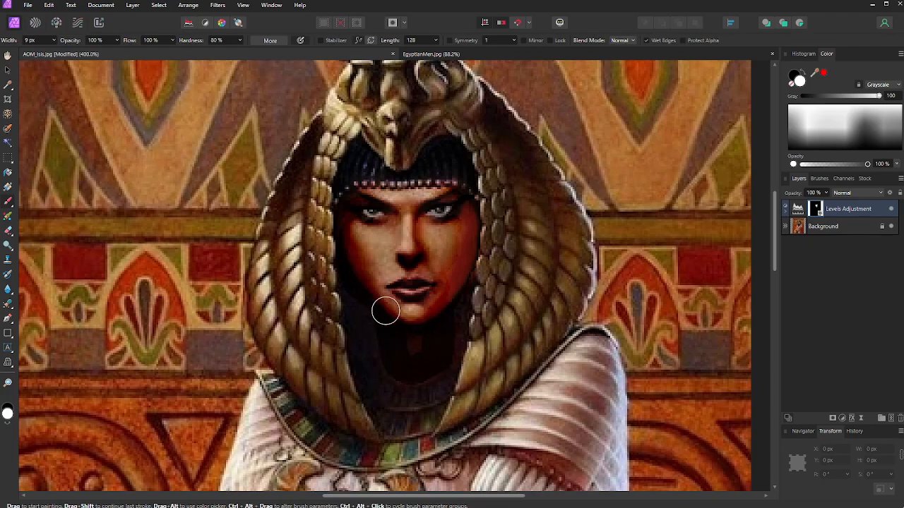
mouse_move(392, 369)
left_mouse_down()
mouse_move(418, 312)
mouse_move(401, 335)
mouse_move(372, 292)
mouse_move(384, 360)
mouse_move(367, 343)
mouse_move(357, 294)
mouse_move(361, 344)
mouse_move(381, 359)
mouse_move(411, 361)
mouse_move(450, 343)
mouse_move(456, 283)
mouse_move(432, 360)
left_mouse_up()
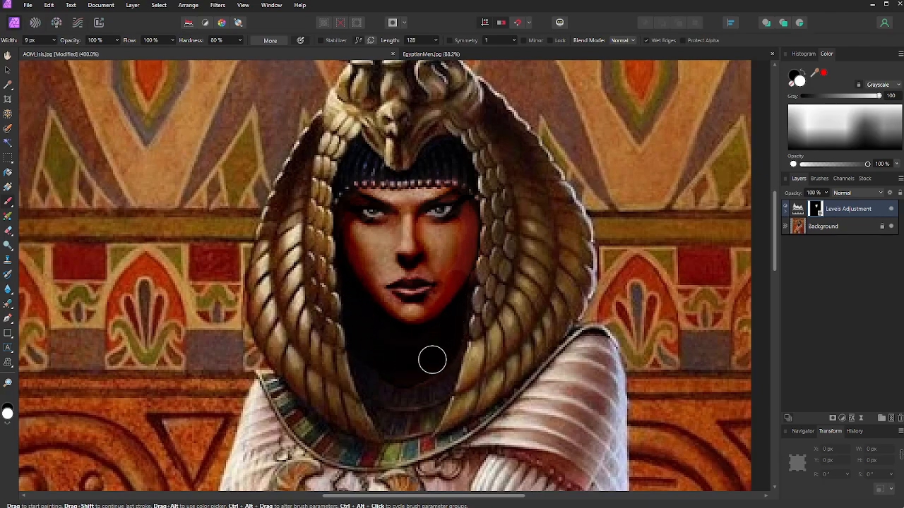
Step: Raise the black level of the Levels adjustment to 45% and close its settings
double_click(810, 212)
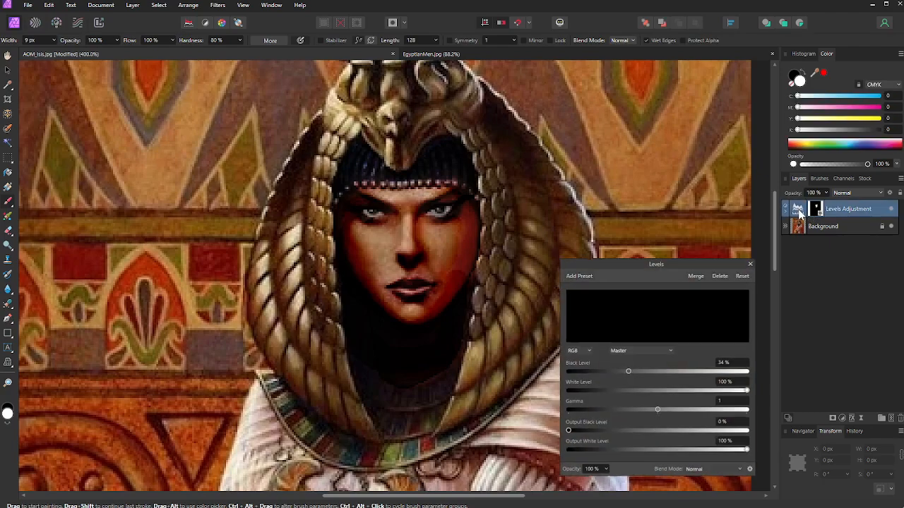
left_click_drag(631, 372, 648, 372)
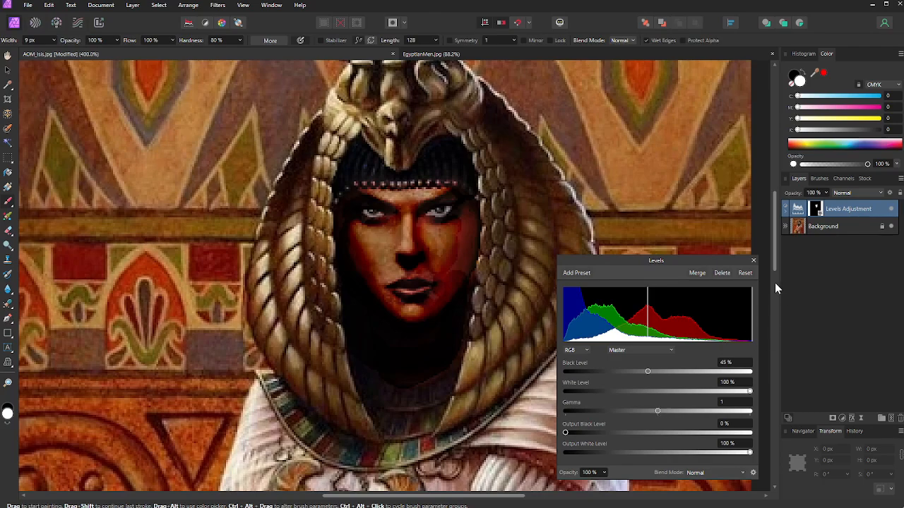
left_click(753, 261)
Step: Select the mask of the Levels adjustment and paint white over the middle of the arm beside the scarab pendant
scroll(519, 262, "down", 5)
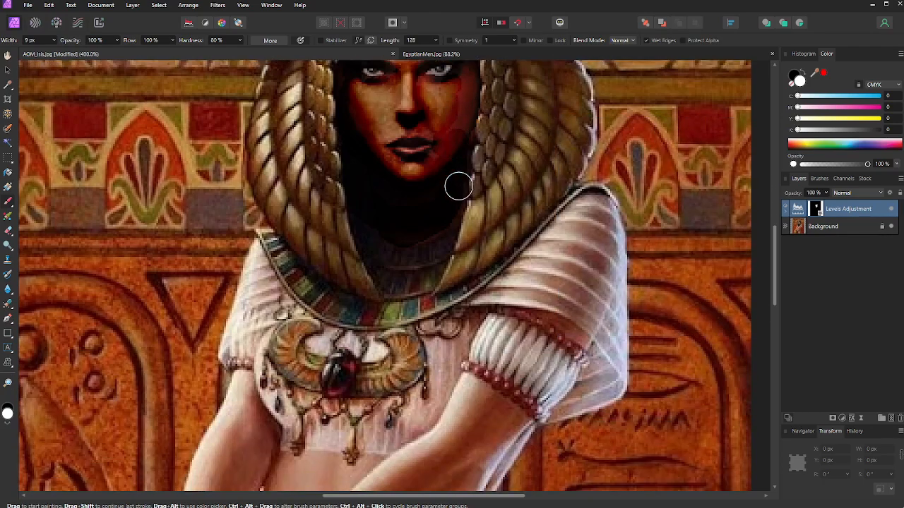
scroll(459, 186, "down", 3)
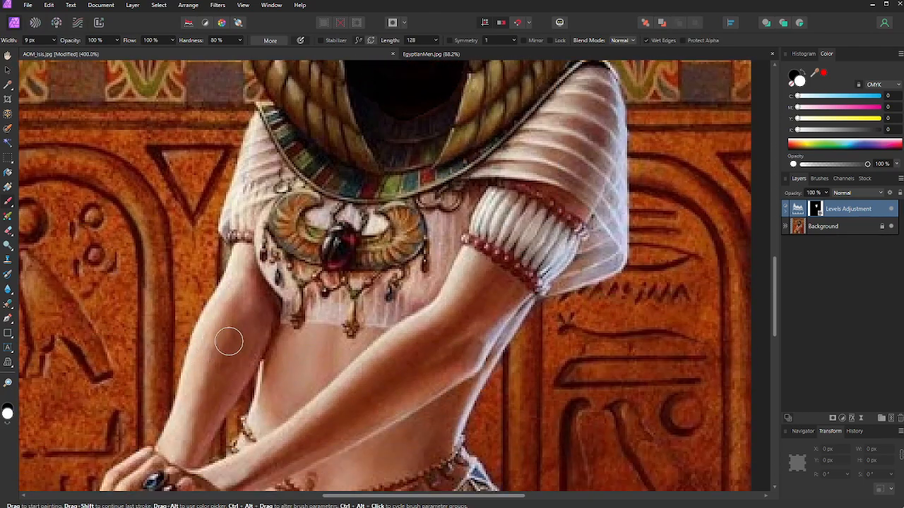
left_click_drag(223, 337, 223, 356)
left_click(816, 210)
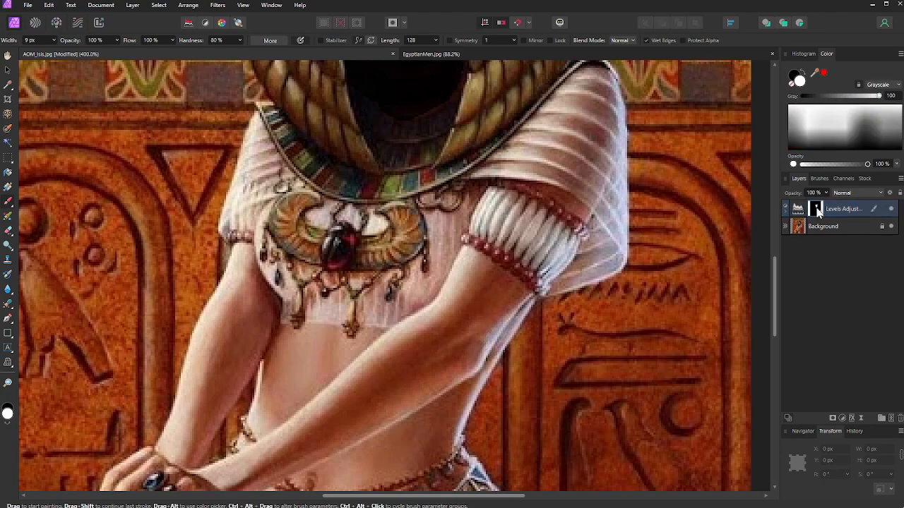
mouse_move(226, 330)
left_mouse_down()
mouse_move(208, 375)
mouse_move(202, 341)
mouse_move(228, 300)
mouse_move(250, 331)
mouse_move(234, 376)
mouse_move(242, 358)
mouse_move(235, 337)
mouse_move(253, 339)
mouse_move(268, 309)
mouse_move(253, 345)
left_mouse_up()
Step: Reduce the brush to 6 px and paint white on the mask over the rest of that arm, from sleeve to wrist
key("bracketleft")
key("bracketleft")
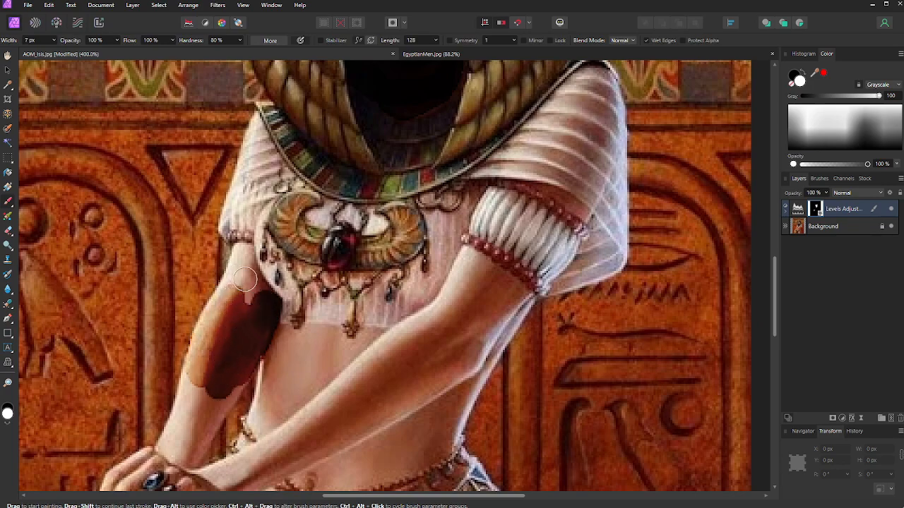
mouse_move(262, 297)
left_mouse_down()
mouse_move(245, 250)
mouse_move(225, 293)
mouse_move(252, 305)
mouse_move(249, 354)
mouse_move(183, 459)
mouse_move(163, 451)
left_mouse_up()
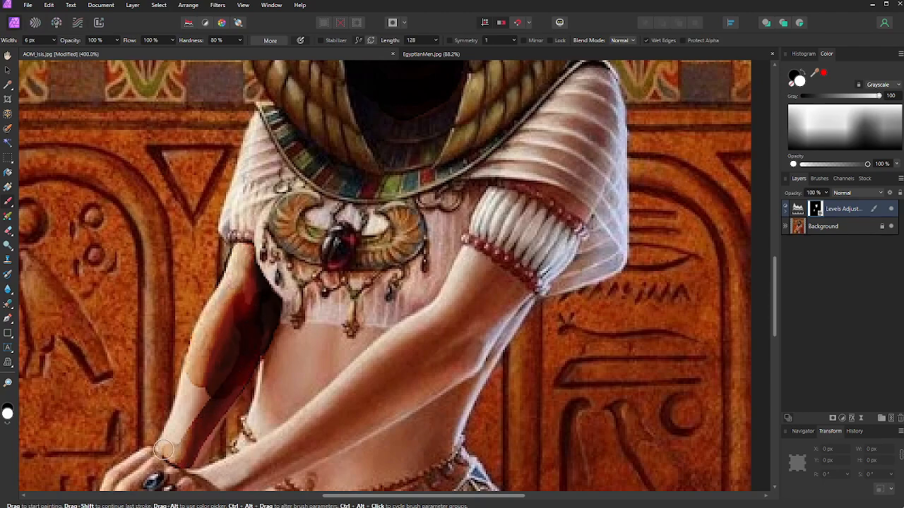
mouse_move(184, 400)
left_mouse_down()
mouse_move(194, 371)
mouse_move(167, 449)
mouse_move(211, 384)
mouse_move(215, 404)
mouse_move(187, 457)
mouse_move(241, 371)
mouse_move(243, 340)
mouse_move(209, 366)
mouse_move(209, 351)
mouse_move(248, 292)
mouse_move(258, 328)
mouse_move(186, 413)
left_mouse_up()
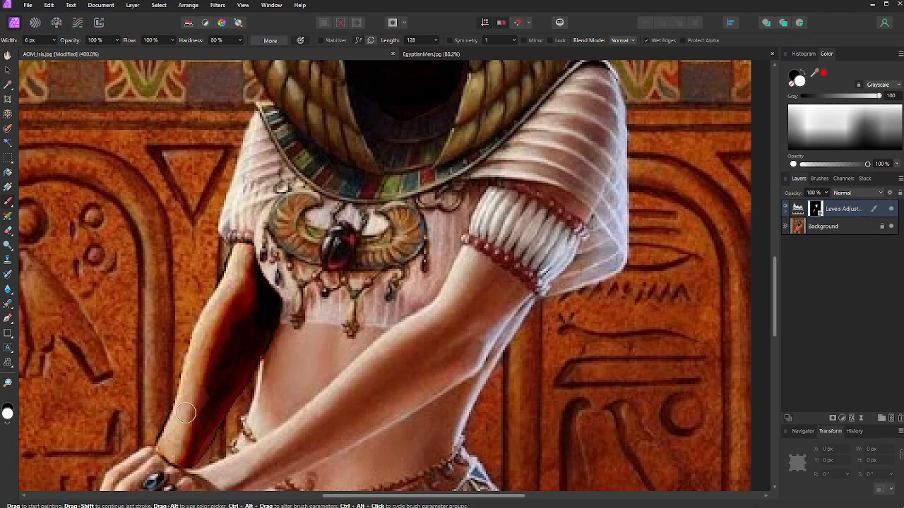
Step: Paint a further white pass on the mask over the face, headband and neck with brush widths of 8 and 6 px
key("bracketright")
scroll(418, 188, "up", 5)
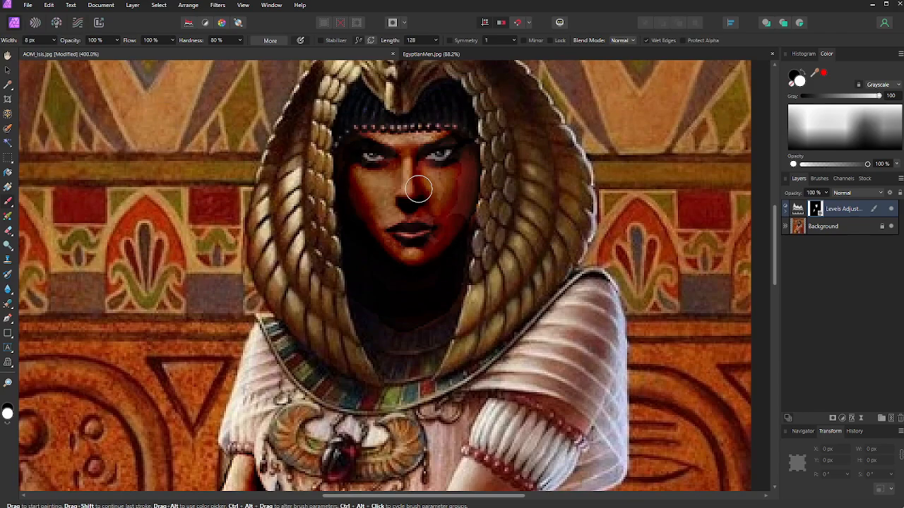
mouse_move(418, 188)
left_mouse_down()
mouse_move(456, 218)
mouse_move(449, 207)
mouse_move(466, 162)
mouse_move(453, 197)
mouse_move(431, 196)
mouse_move(416, 149)
mouse_move(436, 140)
mouse_move(349, 148)
mouse_move(408, 248)
mouse_move(429, 243)
left_mouse_up()
key("bracketleft")
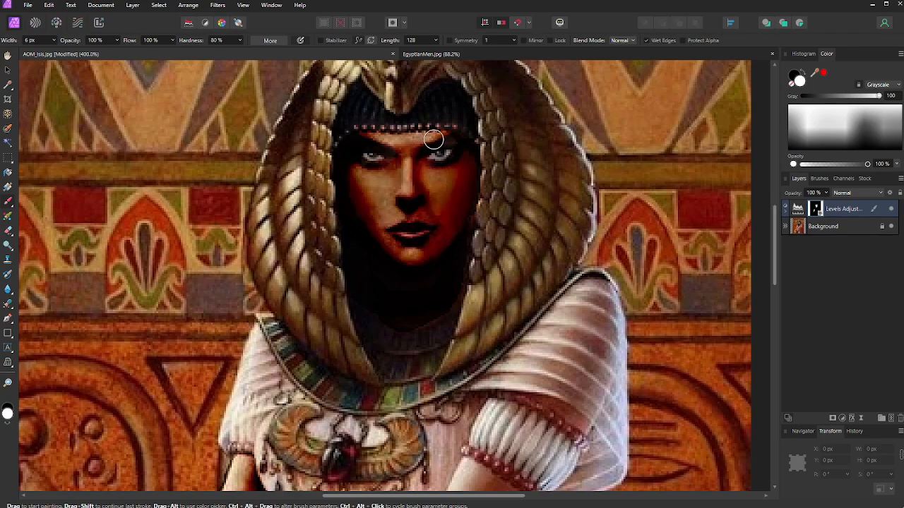
mouse_move(435, 96)
left_mouse_down()
mouse_move(405, 126)
mouse_move(356, 106)
mouse_move(402, 135)
mouse_move(406, 165)
left_mouse_up()
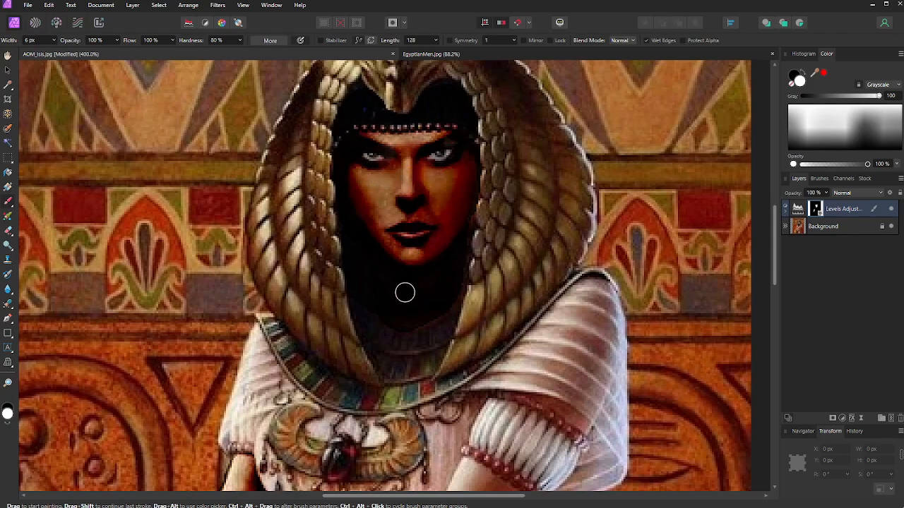
Step: Undo the last white mask stroke and paint black on the mask along the base of the neck above the collar
left_click(7, 411)
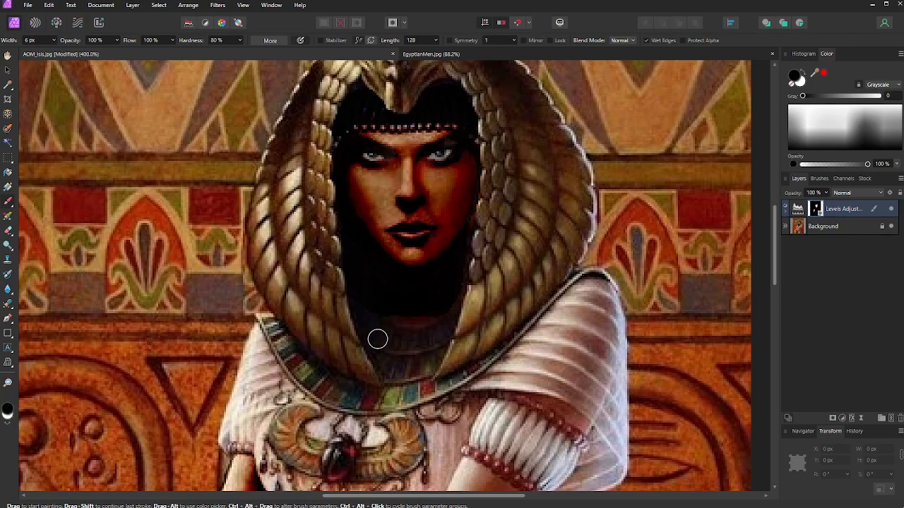
key("ctrl+z")
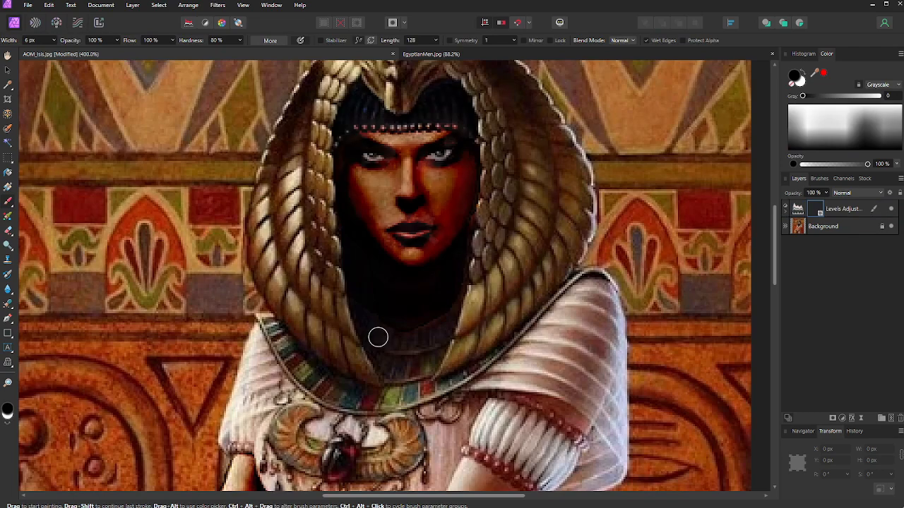
left_click_drag(383, 327, 440, 328)
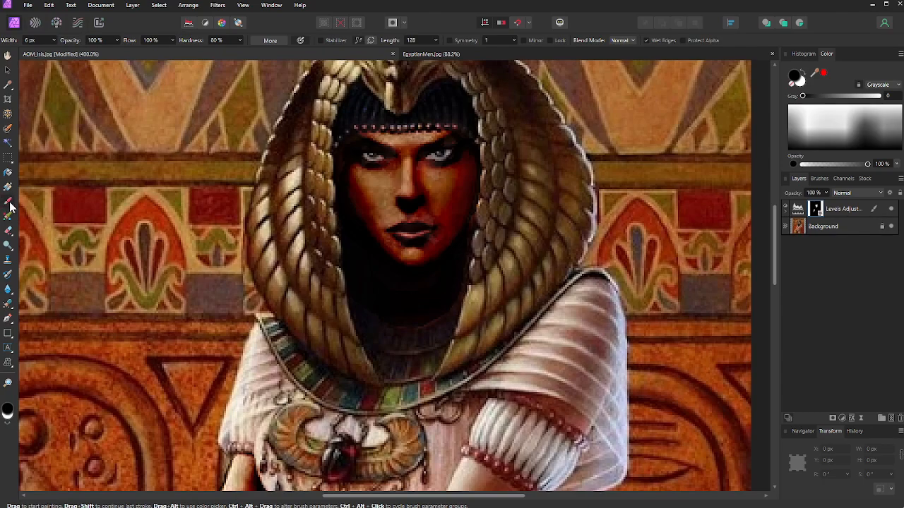
Step: Choose the 32 px Round Brush from the Basic category and return to the layer list
left_click(819, 179)
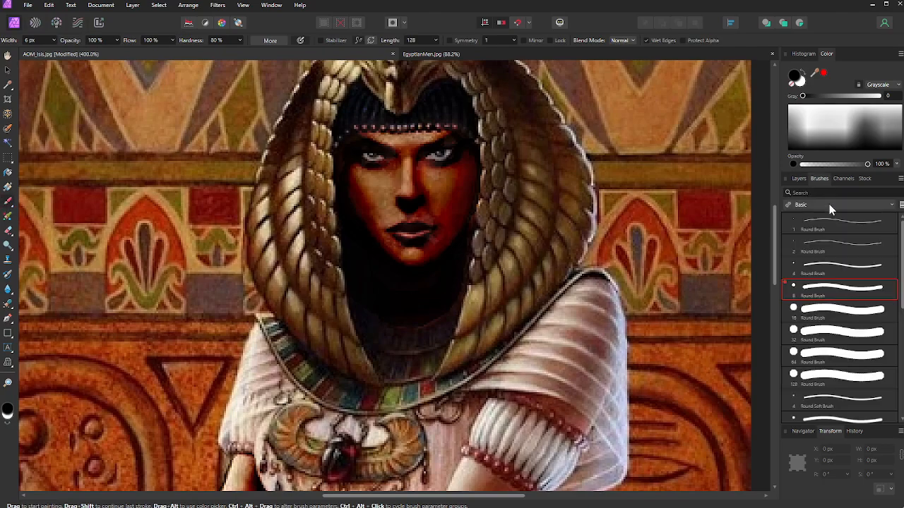
left_click(845, 333)
left_click(800, 178)
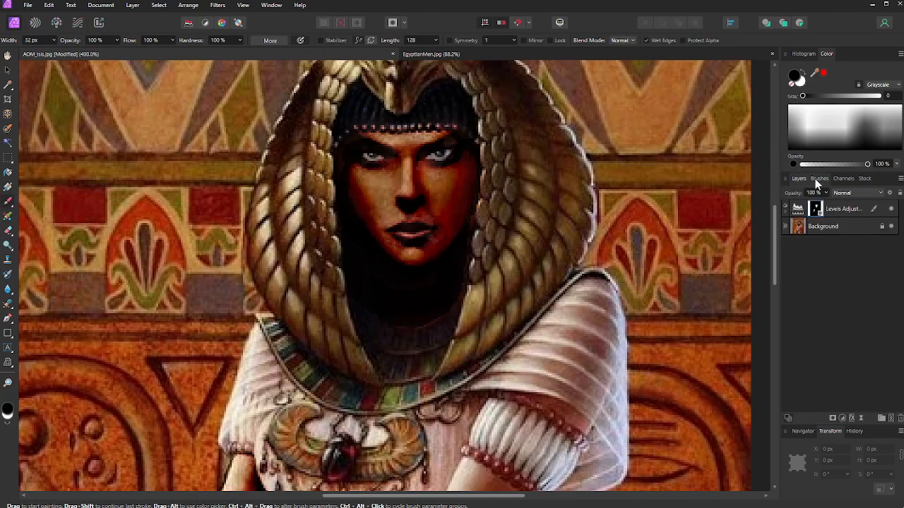
Step: Choose the 12 px Simple Pen from the Pens brush category and return to the layer list
left_click(822, 178)
left_click(846, 205)
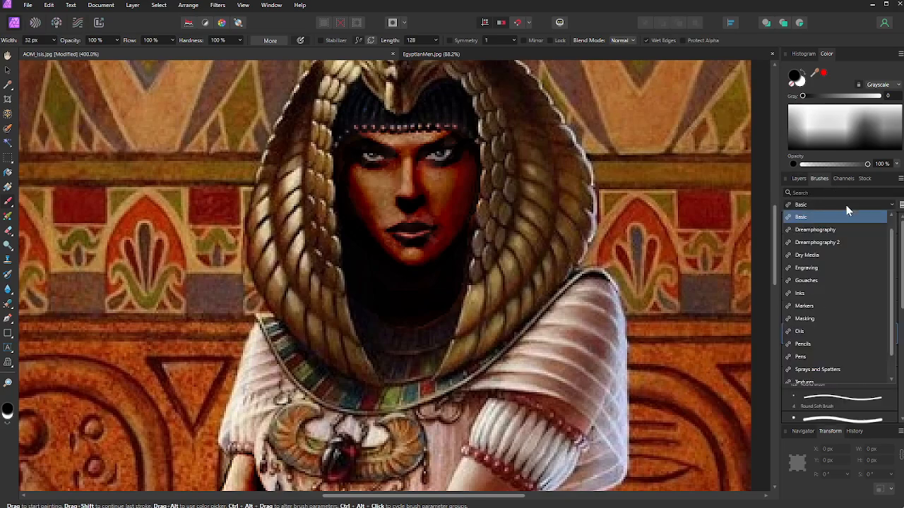
scroll(830, 290, "down", 1)
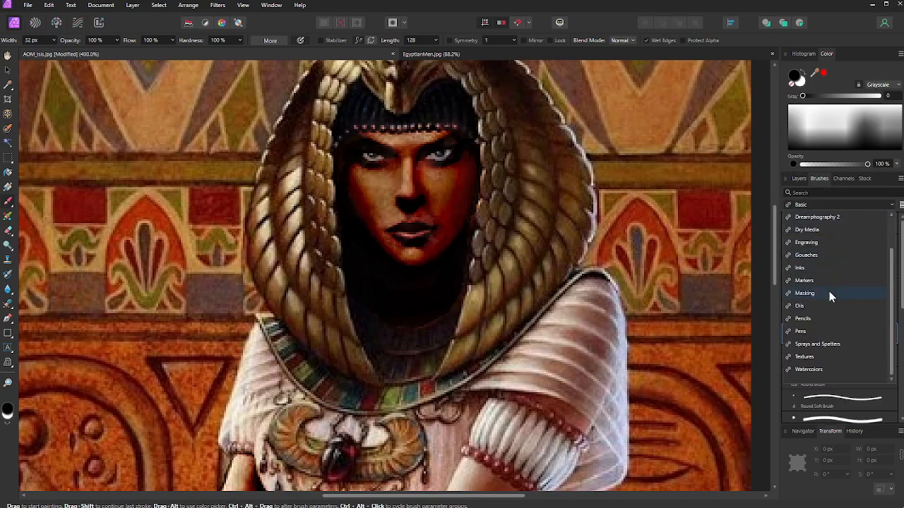
left_click(813, 329)
left_click(840, 229)
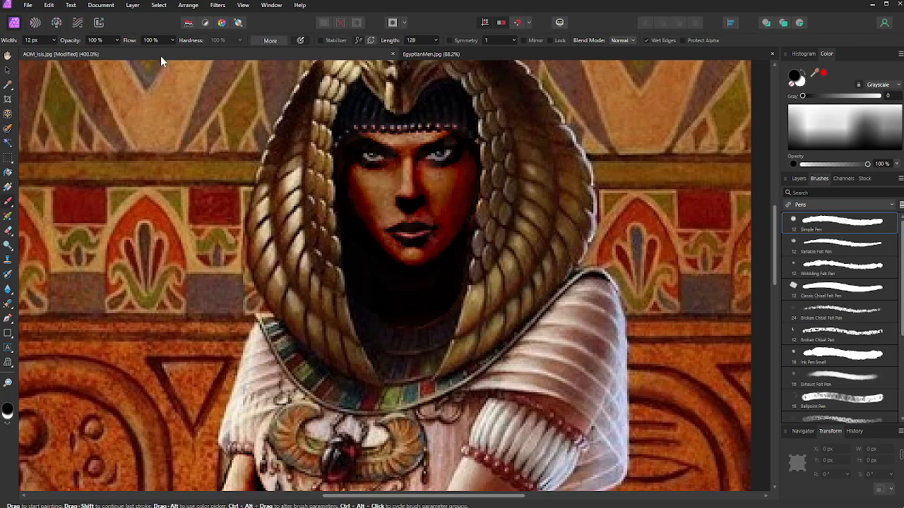
left_click(799, 179)
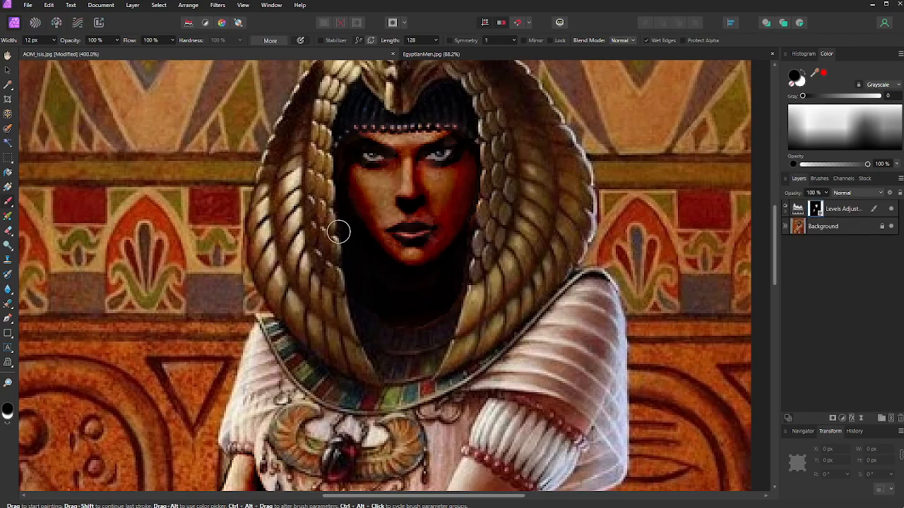
Step: Undo a black stroke across the cheek and paint white on the mask over the lips, neck and headband, undoing the last stroke
mouse_move(372, 212)
left_mouse_down()
mouse_move(383, 187)
mouse_move(402, 201)
left_mouse_up()
key("ctrl+z")
left_click(7, 417)
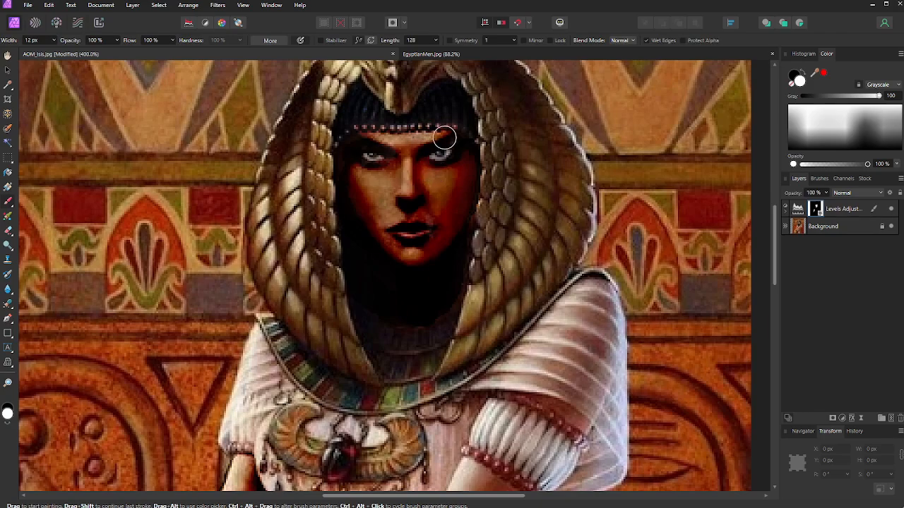
scroll(468, 170, "down", 3)
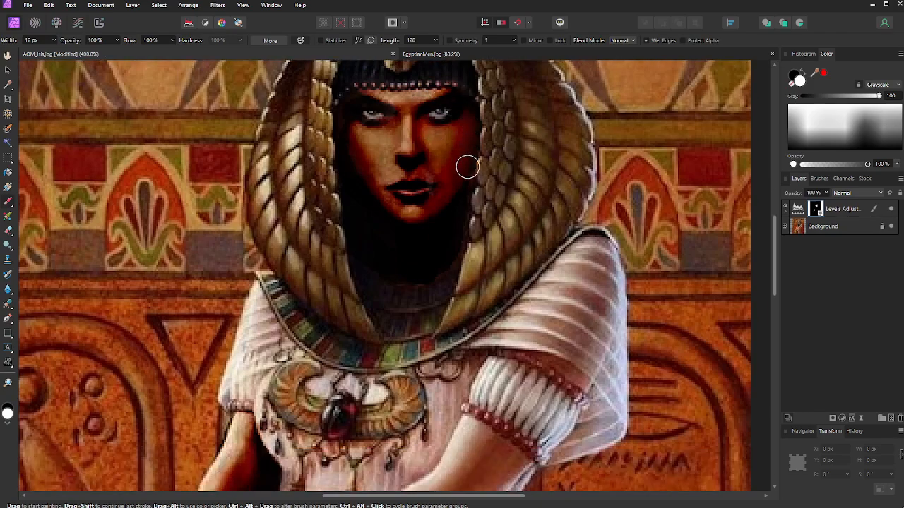
scroll(466, 168, "up", 5)
mouse_move(448, 129)
left_mouse_down()
mouse_move(398, 155)
mouse_move(376, 144)
mouse_move(384, 163)
mouse_move(371, 147)
mouse_move(345, 154)
mouse_move(412, 161)
mouse_move(436, 126)
mouse_move(466, 145)
mouse_move(442, 146)
mouse_move(471, 170)
left_mouse_up()
key("ctrl+z")
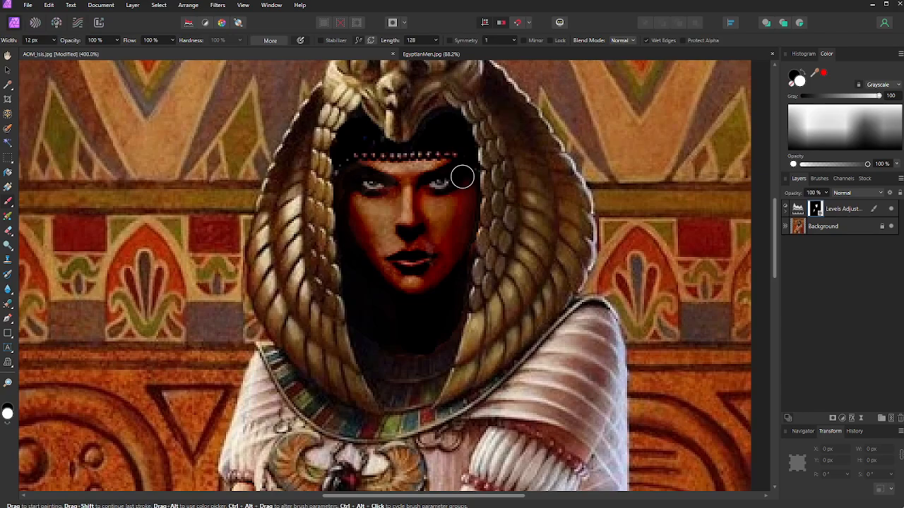
Step: Switch to black, reduce the brush to 9 px and paint the mask over the headband and the brow at the image's left
left_click(6, 409)
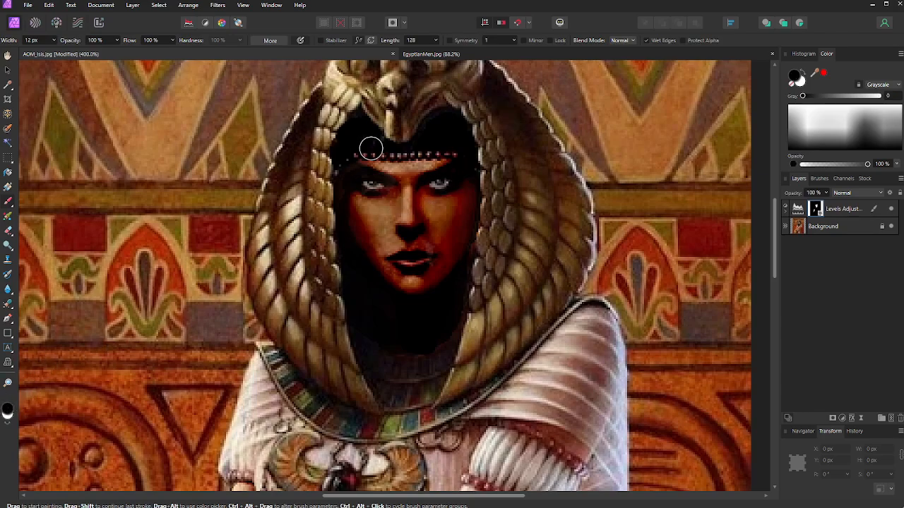
mouse_move(369, 146)
left_mouse_down()
mouse_move(354, 133)
mouse_move(349, 141)
mouse_move(363, 143)
left_mouse_up()
key("bracketleft")
key("bracketleft")
key("bracketleft")
mouse_move(366, 149)
left_mouse_down()
mouse_move(359, 134)
mouse_move(334, 160)
mouse_move(359, 147)
mouse_move(464, 160)
mouse_move(468, 141)
mouse_move(434, 121)
mouse_move(426, 135)
mouse_move(455, 141)
left_mouse_up()
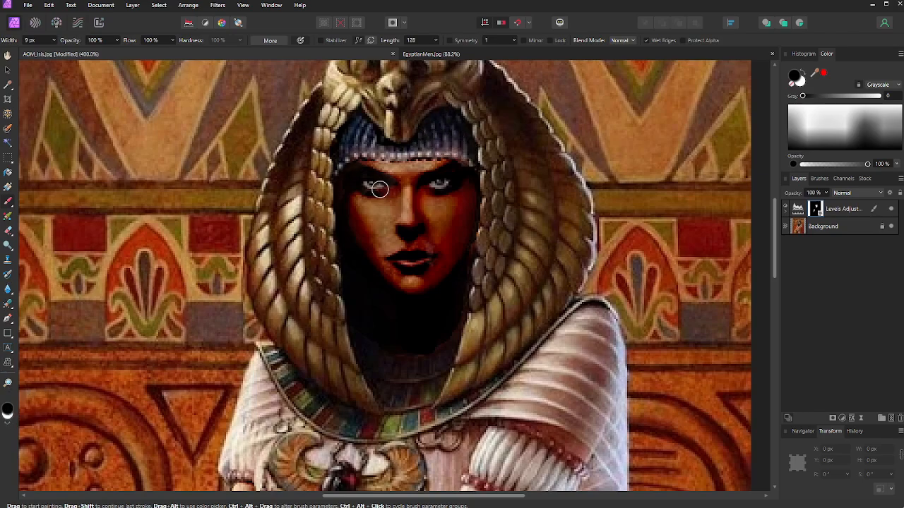
mouse_move(379, 189)
left_mouse_down()
mouse_move(365, 166)
mouse_move(350, 187)
left_mouse_up()
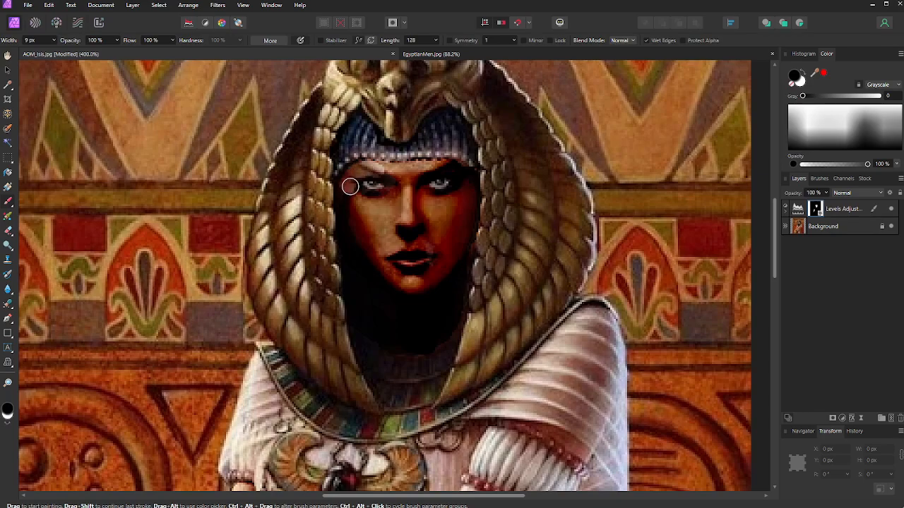
Step: Switch to white and paint the mask with a 6 px brush over the pendants below the scarab and the top of the midriff
left_click(6, 418)
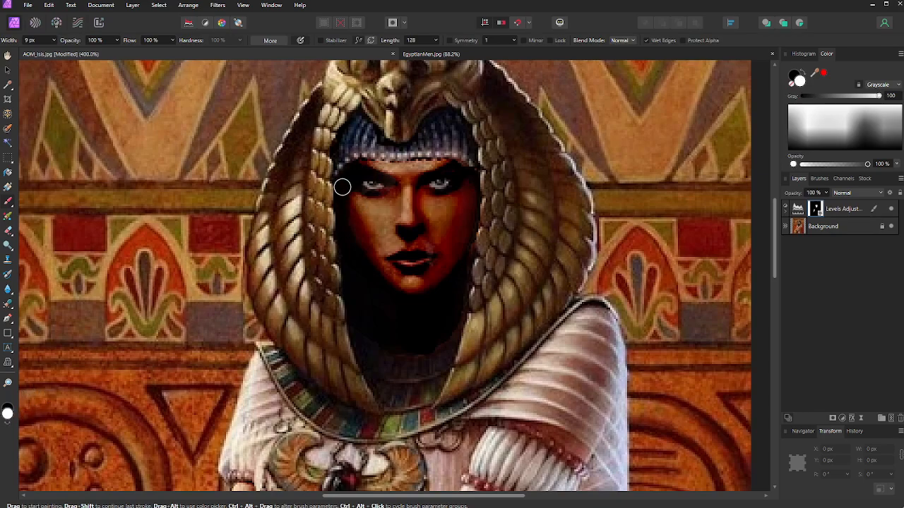
scroll(366, 113, "down", 6)
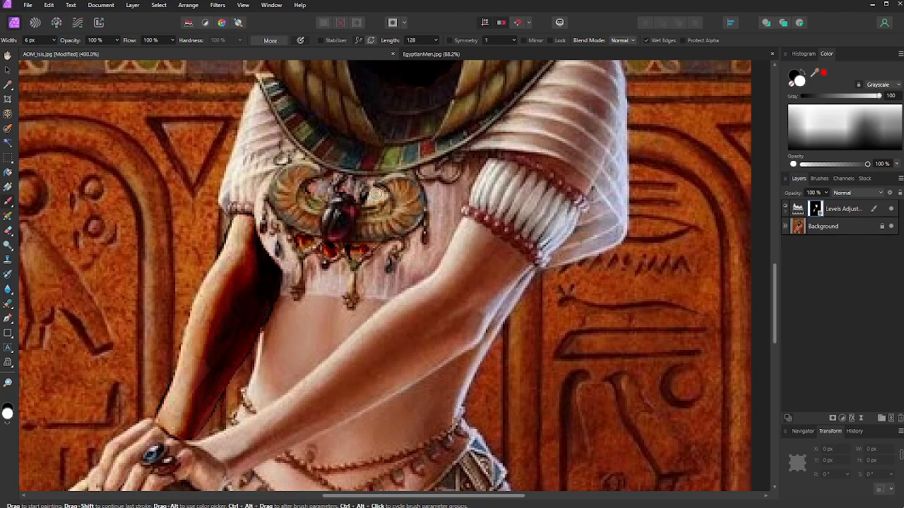
left_click_drag(311, 260, 322, 279)
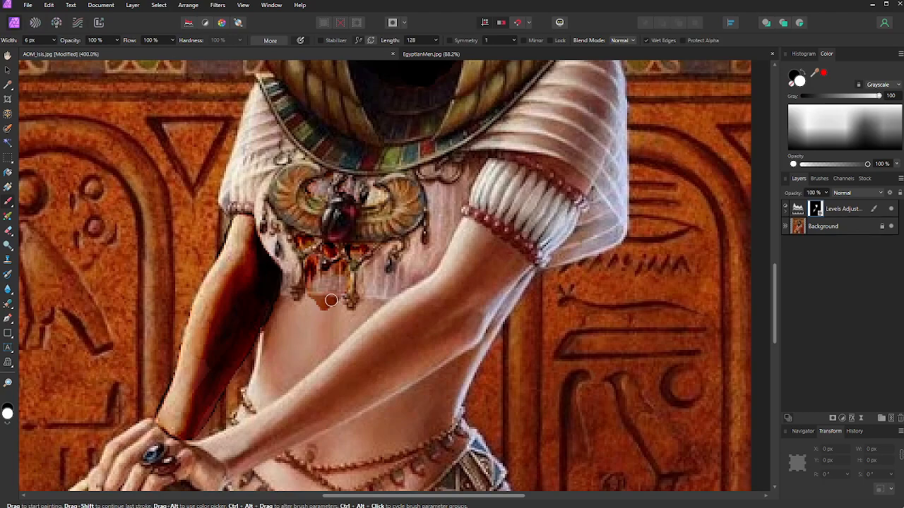
left_click_drag(331, 301, 335, 301)
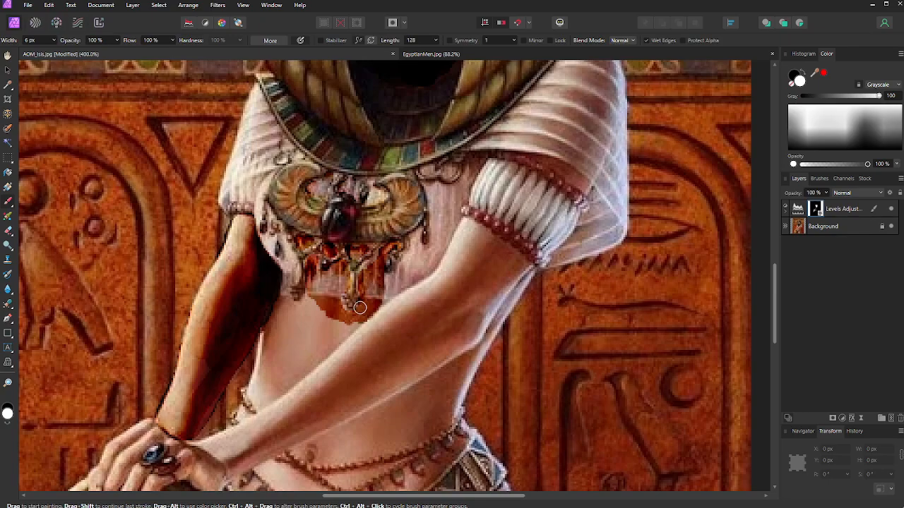
left_click_drag(360, 308, 332, 323)
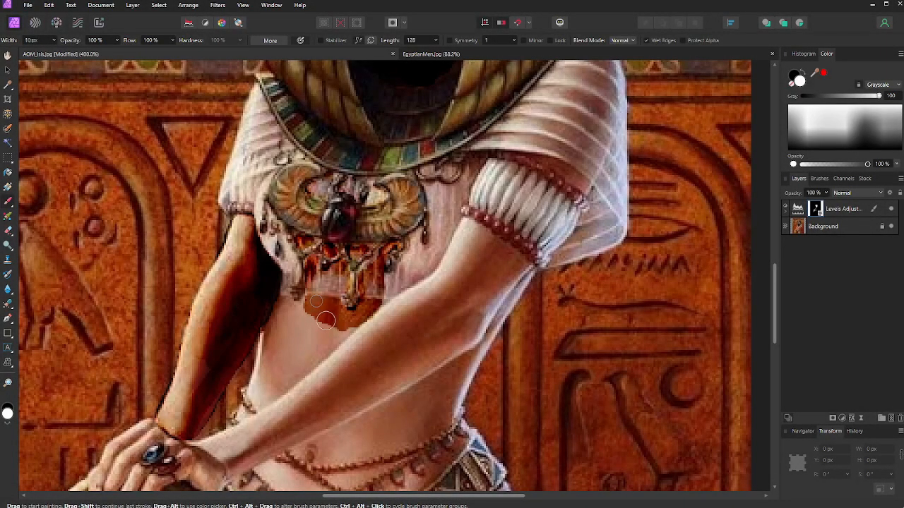
Step: Paint white on the mask over the midriff and the crossing arm, enlarging the brush to 11 px and 19 px
key("]")
key("]")
key("]")
mouse_move(326, 324)
left_mouse_down()
mouse_move(324, 375)
mouse_move(374, 348)
mouse_move(473, 332)
mouse_move(517, 267)
mouse_move(484, 245)
mouse_move(445, 317)
mouse_move(459, 282)
mouse_move(375, 329)
mouse_move(396, 301)
mouse_move(392, 288)
mouse_move(444, 274)
mouse_move(465, 234)
mouse_move(477, 244)
mouse_move(467, 280)
mouse_move(486, 302)
mouse_move(524, 272)
mouse_move(478, 337)
mouse_move(514, 289)
mouse_move(453, 345)
mouse_move(469, 341)
mouse_move(445, 377)
mouse_move(382, 403)
mouse_move(279, 389)
mouse_move(285, 318)
mouse_move(312, 318)
mouse_move(284, 312)
left_mouse_up()
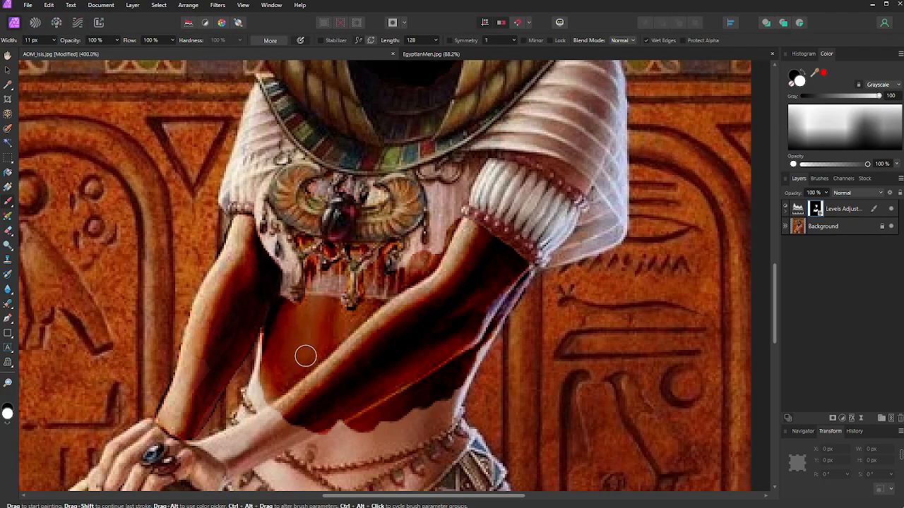
key("bracketright")
mouse_move(325, 416)
left_mouse_down()
mouse_move(338, 443)
mouse_move(366, 418)
mouse_move(424, 416)
mouse_move(437, 404)
mouse_move(432, 412)
mouse_move(479, 324)
left_mouse_up()
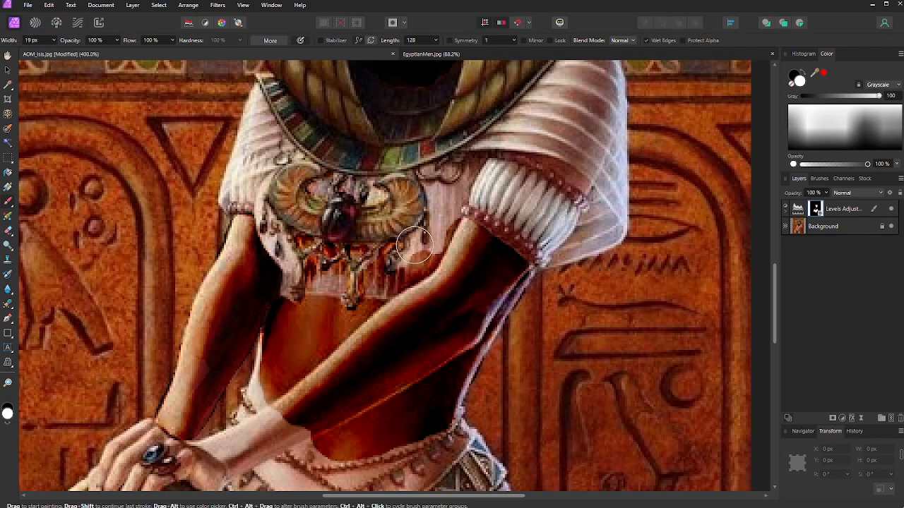
Step: Reduce the brush to 9 px and paint white on the mask over the sheer chest fabric beside the scarab
key("bracketleft")
left_click_drag(414, 257, 417, 236)
mouse_move(401, 270)
left_mouse_down()
mouse_move(426, 263)
mouse_move(438, 231)
mouse_move(432, 188)
mouse_move(438, 230)
mouse_move(478, 163)
mouse_move(442, 198)
left_mouse_up()
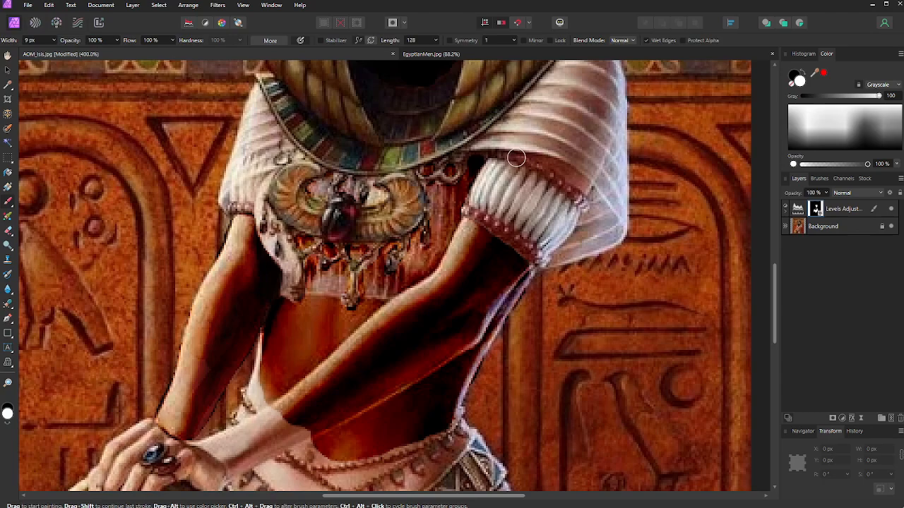
Step: Paint white on the mask over the pleated shoulder above the gathered white sleeve, enlarging the brush to 12 px
mouse_move(508, 146)
left_mouse_down()
mouse_move(532, 150)
mouse_move(586, 186)
mouse_move(559, 147)
mouse_move(528, 132)
mouse_move(481, 147)
mouse_move(554, 92)
mouse_move(570, 135)
mouse_move(553, 108)
left_mouse_up()
key("]")
scroll(555, 127, "up", 3)
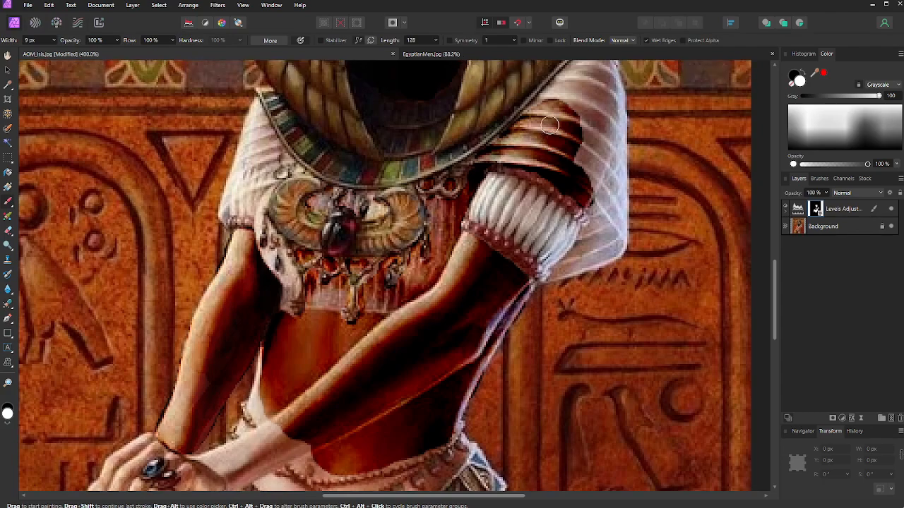
key("]")
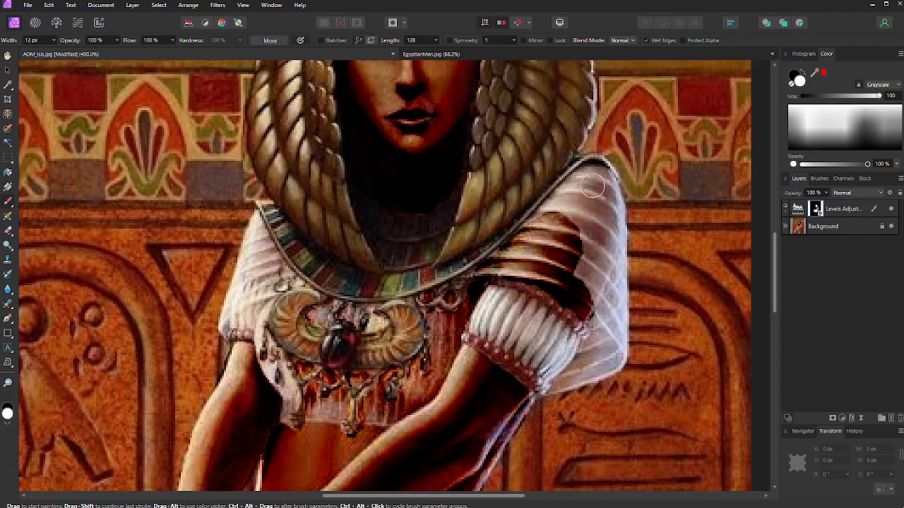
mouse_move(590, 173)
left_mouse_down()
mouse_move(608, 232)
mouse_move(582, 298)
mouse_move(613, 230)
mouse_move(580, 273)
mouse_move(558, 224)
left_mouse_up()
mouse_move(534, 230)
left_mouse_down()
mouse_move(584, 183)
mouse_move(549, 221)
mouse_move(556, 239)
left_mouse_up()
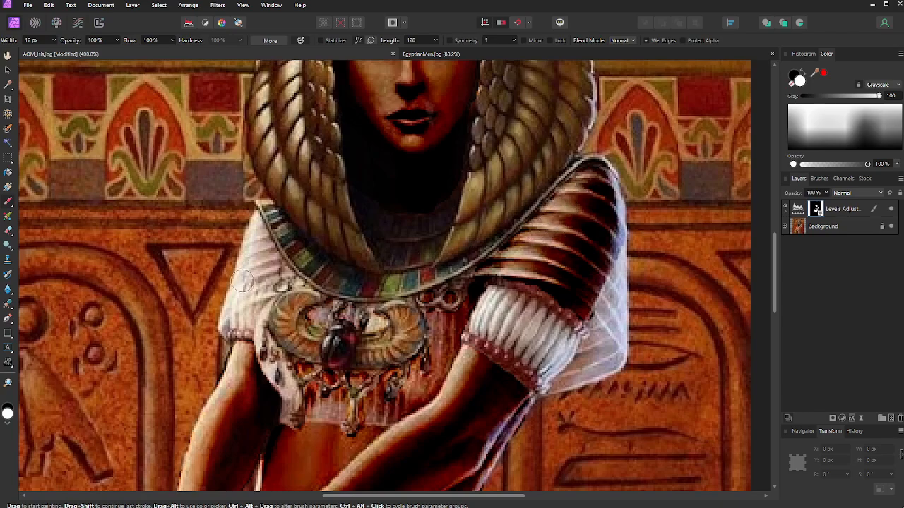
Step: Paint white on the mask over the opposite shoulder, touch up its outer edge in black and return to white
mouse_move(267, 265)
left_mouse_down()
mouse_move(258, 215)
mouse_move(269, 253)
mouse_move(287, 270)
mouse_move(260, 255)
mouse_move(240, 217)
left_mouse_up()
key("x")
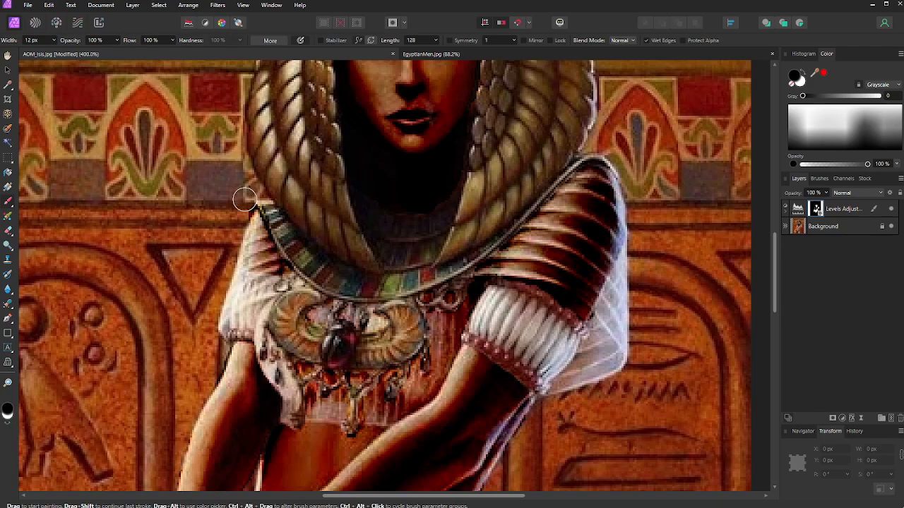
left_click(10, 418)
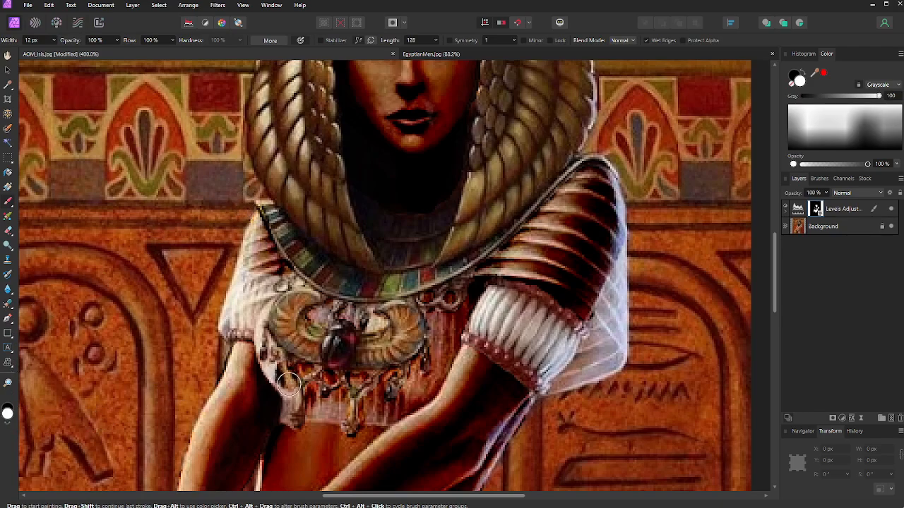
Step: Paint white on the mask along the bodice edge around the scarab's left wing with brush widths of 9 and 5 px
key("bracketleft")
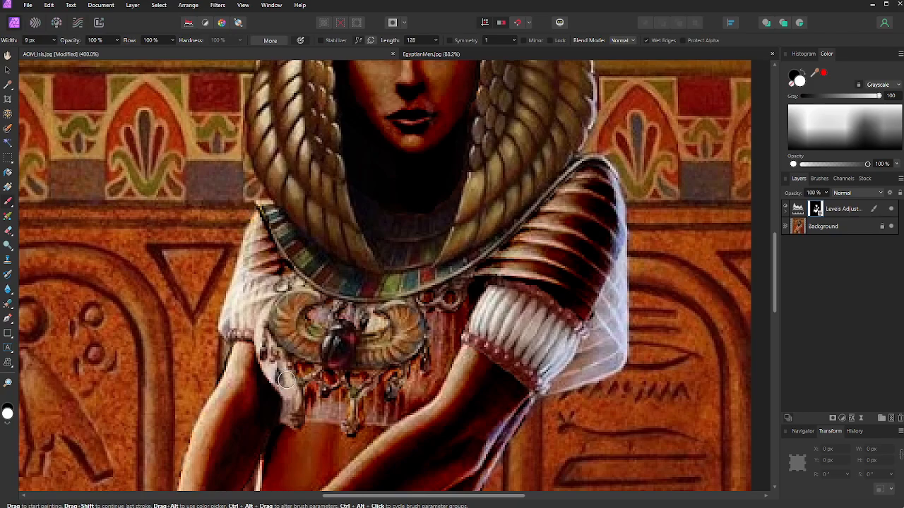
left_click_drag(284, 369, 285, 410)
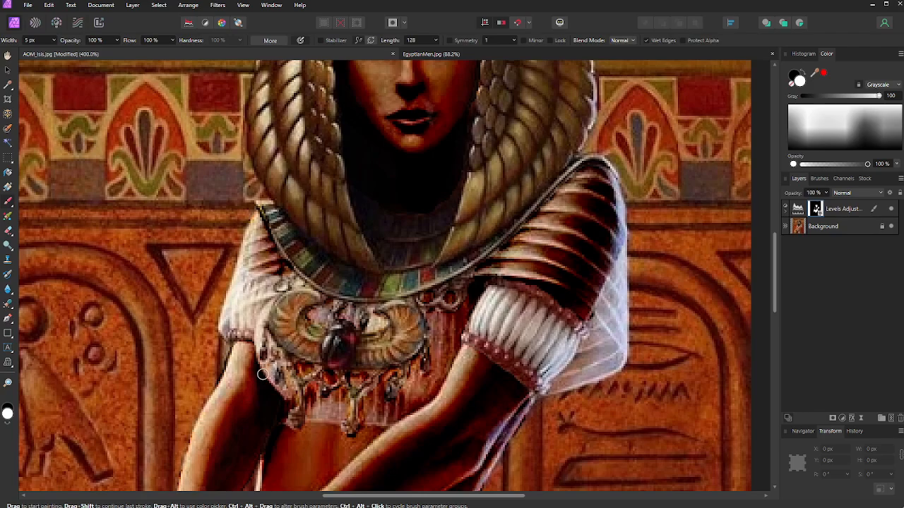
left_click_drag(257, 345, 273, 308)
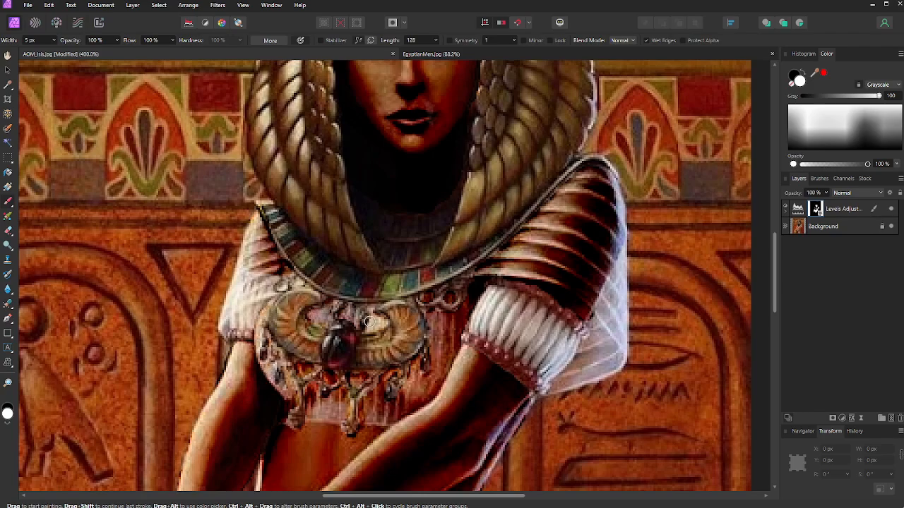
Step: Paint white on the mask over the crossing forearm, wrist, hand and fingers on the shield, using a 7 px brush for the fingers
scroll(367, 186, "down", 5)
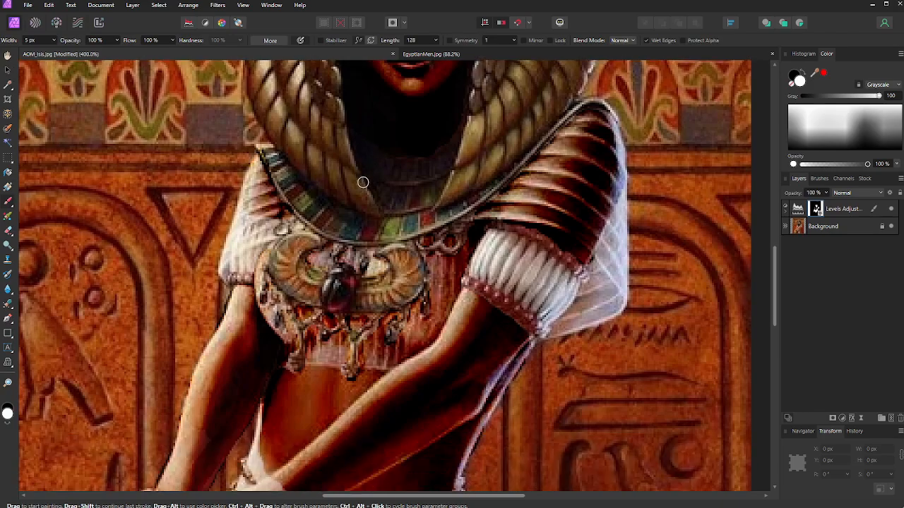
scroll(357, 178, "down", 4)
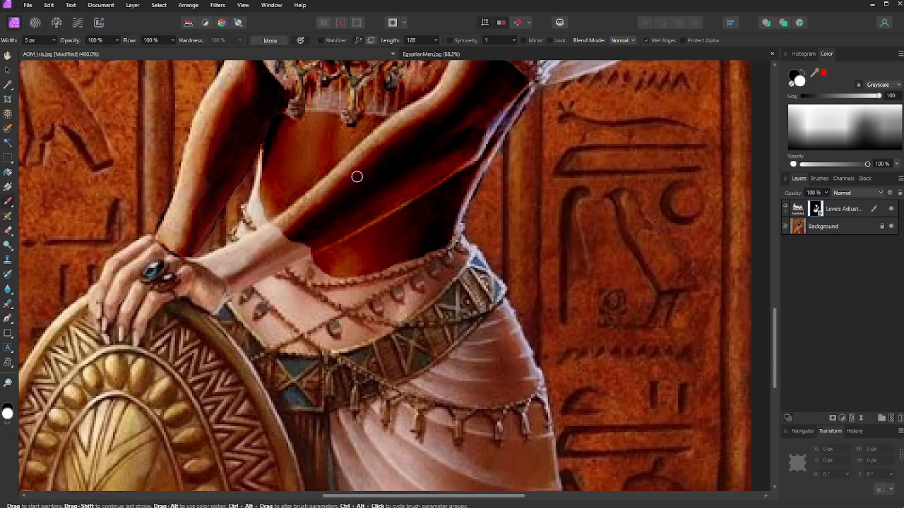
key("bracketright")
mouse_move(313, 255)
left_mouse_down()
mouse_move(346, 265)
mouse_move(294, 245)
mouse_move(268, 201)
mouse_move(277, 223)
mouse_move(258, 207)
mouse_move(277, 149)
left_mouse_up()
mouse_move(285, 240)
left_mouse_down()
mouse_move(238, 272)
mouse_move(212, 303)
mouse_move(205, 267)
mouse_move(280, 232)
mouse_move(235, 259)
mouse_move(254, 245)
mouse_move(210, 291)
mouse_move(211, 302)
mouse_move(213, 243)
mouse_move(193, 247)
mouse_move(165, 296)
mouse_move(152, 297)
mouse_move(136, 335)
mouse_move(142, 317)
mouse_move(140, 328)
mouse_move(171, 297)
mouse_move(160, 298)
mouse_move(181, 294)
mouse_move(185, 274)
mouse_move(191, 289)
mouse_move(197, 282)
mouse_move(171, 260)
left_mouse_up()
key("bracketleft")
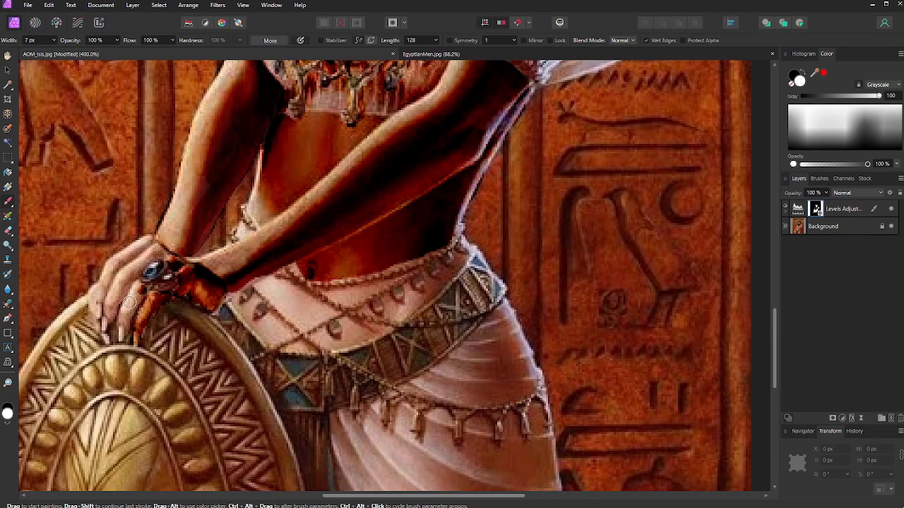
mouse_move(129, 302)
left_mouse_down()
mouse_move(121, 332)
mouse_move(139, 298)
mouse_move(143, 316)
mouse_move(121, 298)
mouse_move(107, 325)
mouse_move(121, 278)
mouse_move(151, 251)
mouse_move(163, 253)
mouse_move(142, 243)
mouse_move(103, 299)
left_mouse_up()
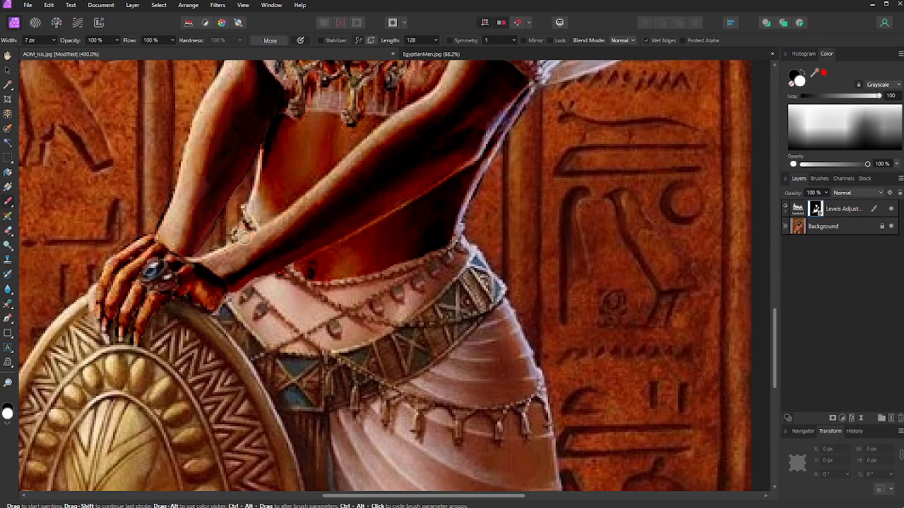
Step: Paint white on the mask over the hip skin between the beaded chains nearest the shield, redoing the first stroke
mouse_move(255, 278)
left_mouse_down()
mouse_move(289, 315)
mouse_move(309, 321)
left_mouse_up()
key("ctrl+z")
mouse_move(257, 279)
left_mouse_down()
mouse_move(301, 324)
mouse_move(330, 313)
mouse_move(267, 279)
mouse_move(299, 317)
mouse_move(277, 291)
mouse_move(327, 311)
mouse_move(280, 326)
mouse_move(270, 316)
mouse_move(288, 332)
mouse_move(267, 339)
mouse_move(260, 327)
mouse_move(270, 325)
mouse_move(256, 325)
mouse_move(275, 334)
mouse_move(248, 317)
mouse_move(257, 298)
mouse_move(241, 310)
mouse_move(233, 292)
mouse_move(246, 319)
left_mouse_up()
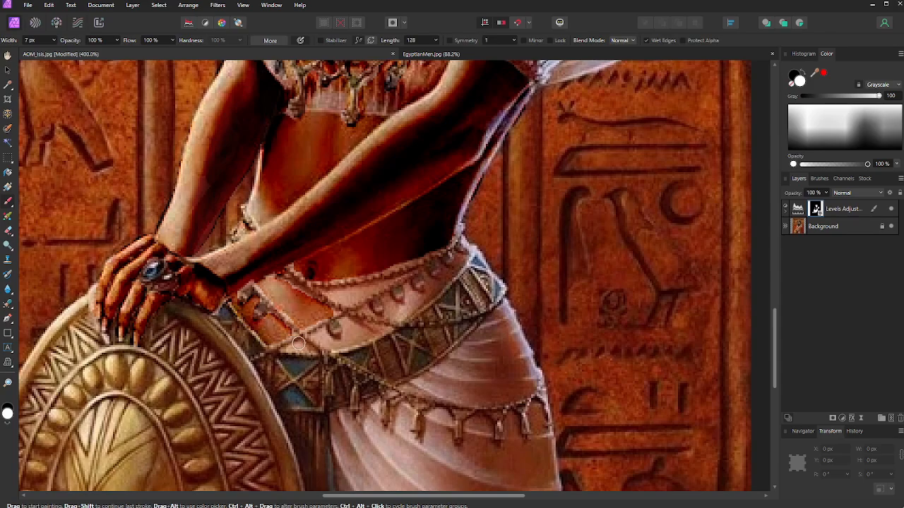
mouse_move(298, 343)
left_mouse_down()
mouse_move(287, 348)
mouse_move(362, 339)
mouse_move(343, 322)
mouse_move(352, 331)
left_mouse_up()
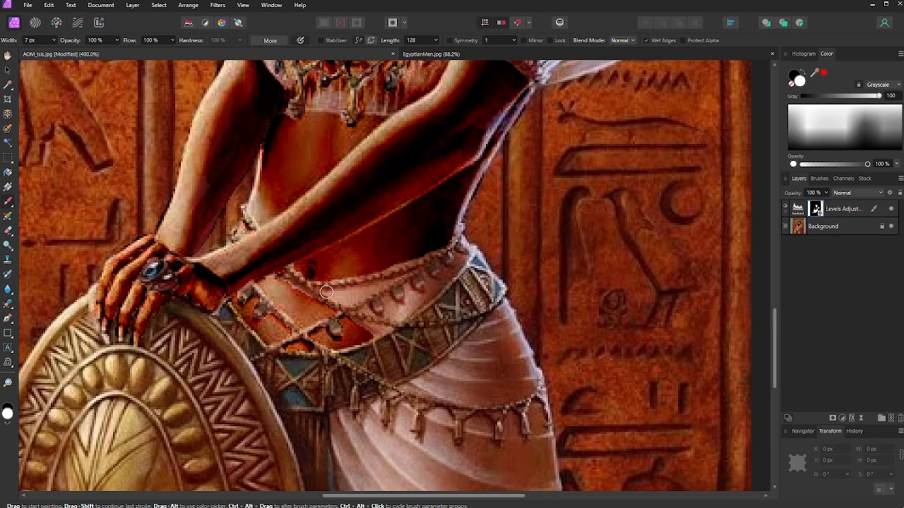
Step: Paint white on the mask over the skin between the waist chains and pendants across to the far hip, using a 6 px brush
mouse_move(325, 293)
left_mouse_down()
mouse_move(345, 300)
mouse_move(394, 281)
left_mouse_up()
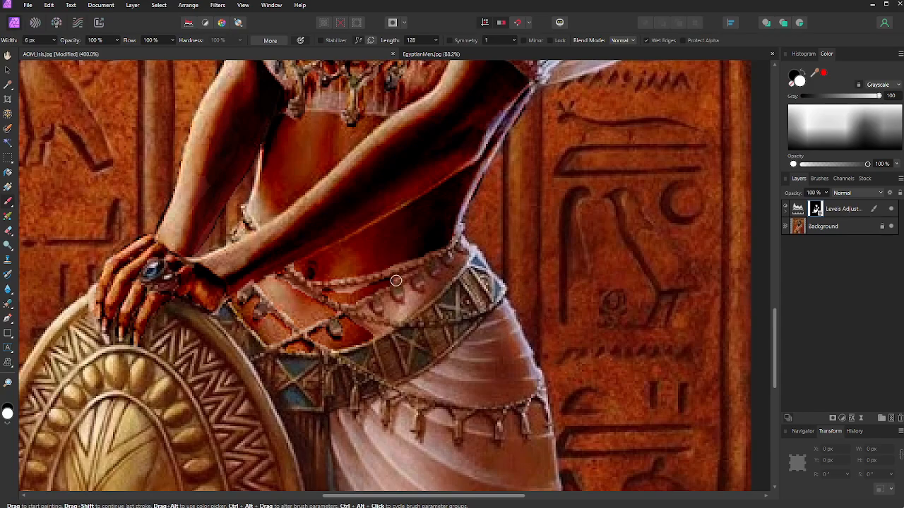
mouse_move(388, 282)
left_mouse_down()
mouse_move(334, 290)
mouse_move(381, 305)
mouse_move(386, 298)
mouse_move(400, 315)
mouse_move(406, 287)
mouse_move(414, 309)
mouse_move(429, 289)
left_mouse_up()
key("]")
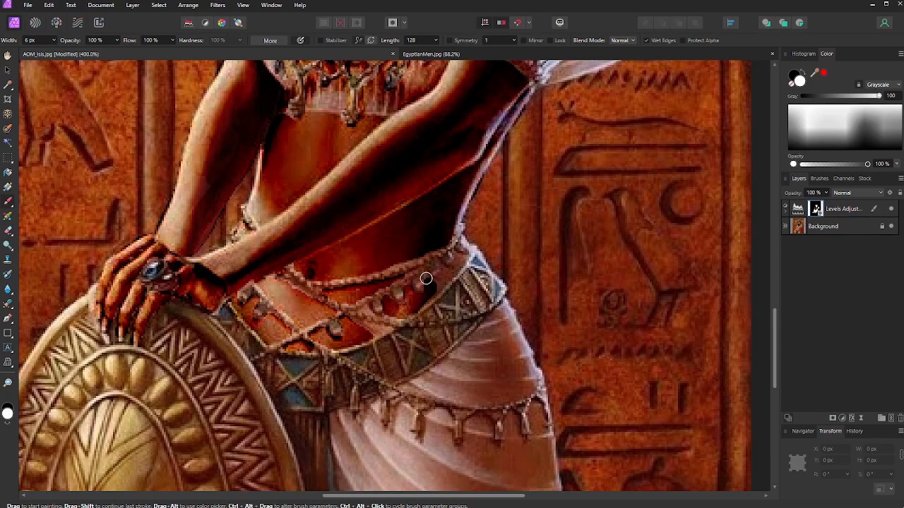
left_click_drag(450, 271, 459, 260)
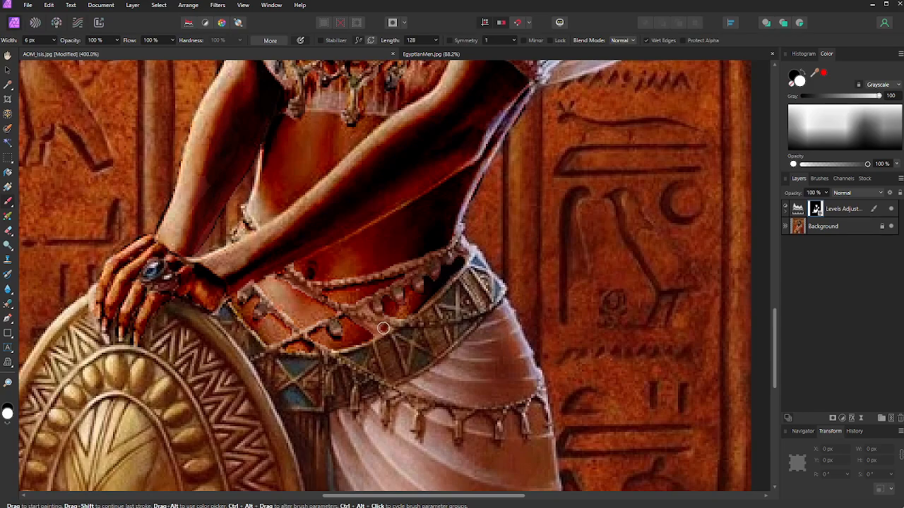
left_click_drag(383, 328, 369, 326)
Step: Switch to the Variable Felt Pen brush and reduce its width to 5 px
left_click(818, 178)
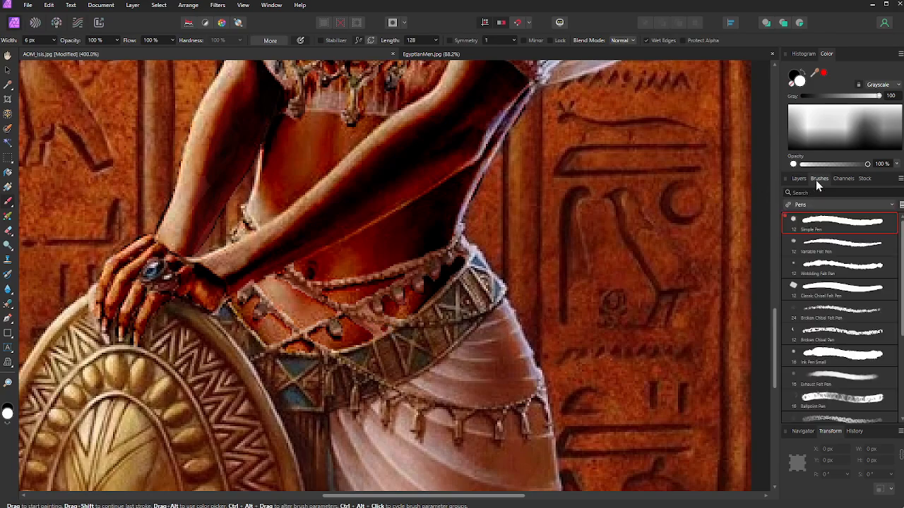
left_click(827, 245)
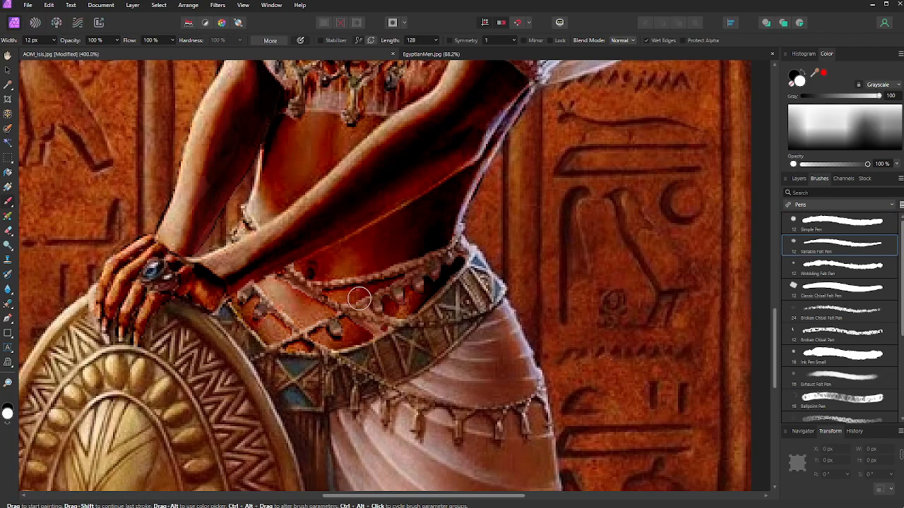
key("[")
key("[")
key("[")
key("[")
key("[")
key("[")
key("[")
key("[")
key("[")
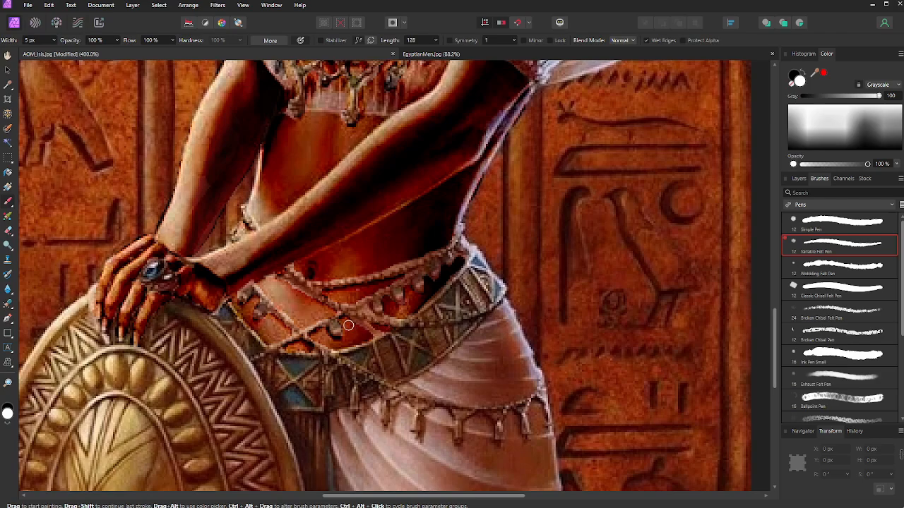
Step: Enlarge the brush to 15 px and paint white on the mask over the lower skirt below the tassels
scroll(329, 318, "down", 5)
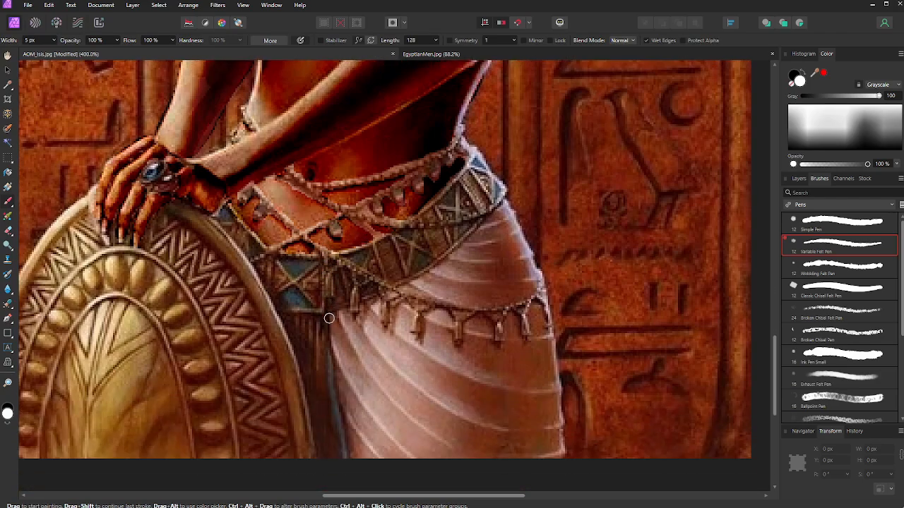
key("]")
key("]")
key("]")
key("]")
key("]")
key("]")
key("]")
key("]")
key("]")
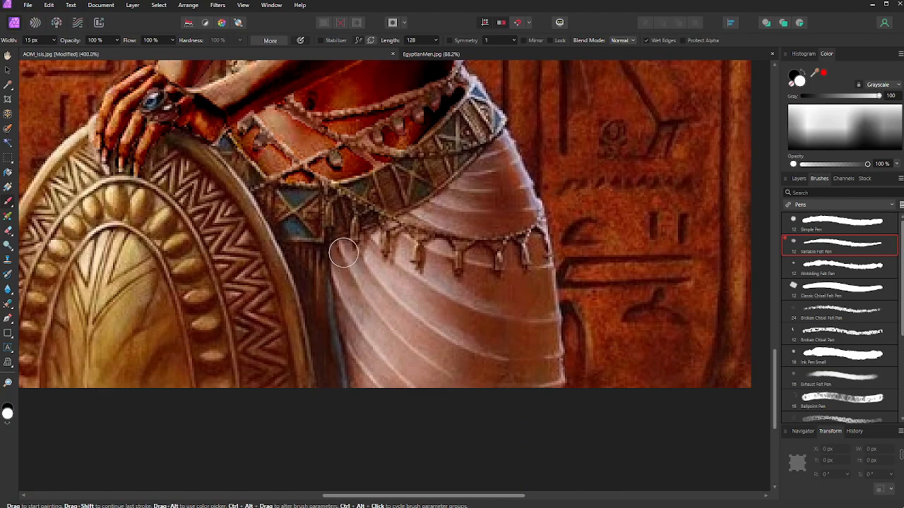
mouse_move(339, 247)
left_mouse_down()
mouse_move(351, 353)
mouse_move(351, 294)
mouse_move(369, 399)
mouse_move(394, 312)
mouse_move(436, 347)
mouse_move(492, 358)
mouse_move(506, 377)
mouse_move(537, 355)
mouse_move(546, 321)
mouse_move(551, 385)
mouse_move(550, 344)
mouse_move(531, 348)
mouse_move(511, 312)
mouse_move(460, 305)
mouse_move(435, 309)
mouse_move(422, 324)
mouse_move(379, 288)
mouse_move(433, 285)
mouse_move(431, 251)
left_mouse_up()
Step: Paint white on the mask around the skirt's tassels on the shield side, using brush widths of 4 and 7 px
key("bracketleft")
key("bracketleft")
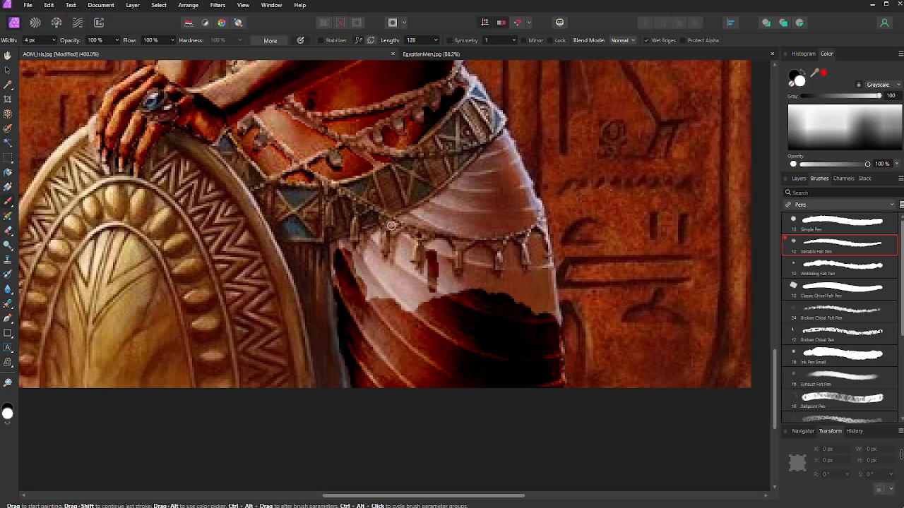
mouse_move(404, 240)
left_mouse_down()
mouse_move(395, 285)
mouse_move(373, 279)
mouse_move(374, 237)
mouse_move(356, 253)
mouse_move(341, 244)
mouse_move(339, 295)
mouse_move(364, 271)
mouse_move(364, 289)
mouse_move(361, 267)
mouse_move(373, 245)
mouse_move(392, 280)
mouse_move(374, 241)
mouse_move(368, 265)
mouse_move(410, 290)
mouse_move(419, 311)
mouse_move(431, 267)
mouse_move(407, 291)
mouse_move(409, 268)
mouse_move(406, 284)
mouse_move(417, 293)
mouse_move(433, 248)
left_mouse_up()
key("bracketright")
key("bracketleft")
key("bracketleft")
key("bracketright")
key("bracketright")
key("bracketright")
key("bracketleft")
key("bracketleft")
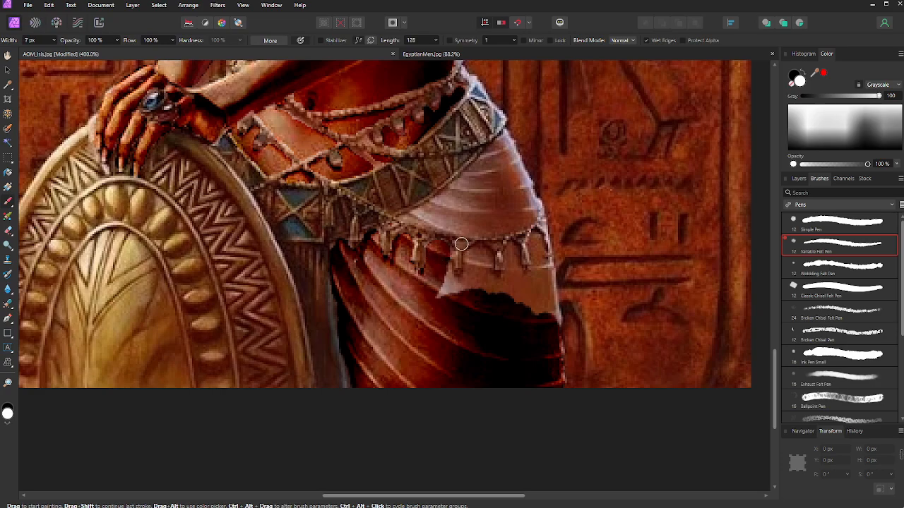
Step: Paint white on the mask between and below the remaining tassels out to the skirt's outer edge
mouse_move(446, 263)
left_mouse_down()
mouse_move(458, 294)
mouse_move(471, 259)
mouse_move(483, 252)
mouse_move(482, 292)
mouse_move(523, 283)
mouse_move(513, 250)
mouse_move(514, 288)
mouse_move(512, 276)
mouse_move(488, 281)
mouse_move(549, 317)
mouse_move(536, 277)
mouse_move(522, 286)
mouse_move(535, 285)
mouse_move(547, 265)
left_mouse_up()
key("bracketright")
key("bracketleft")
key("bracketleft")
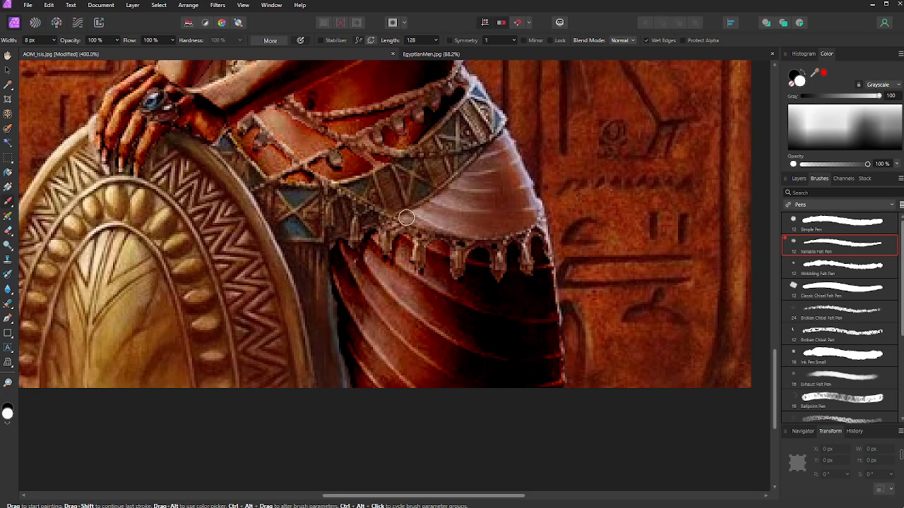
Step: Paint white on the mask over the upper skirt between the belt and the tassel chain, enlarging the brush from 8 to 11 px
mouse_move(406, 219)
left_mouse_down()
mouse_move(489, 228)
mouse_move(443, 221)
mouse_move(479, 228)
mouse_move(528, 219)
mouse_move(485, 228)
mouse_move(534, 209)
mouse_move(503, 136)
mouse_move(452, 192)
mouse_move(416, 214)
mouse_move(520, 187)
mouse_move(496, 179)
mouse_move(526, 213)
mouse_move(505, 162)
left_mouse_up()
key("bracketright")
key("bracketright")
key("bracketright")
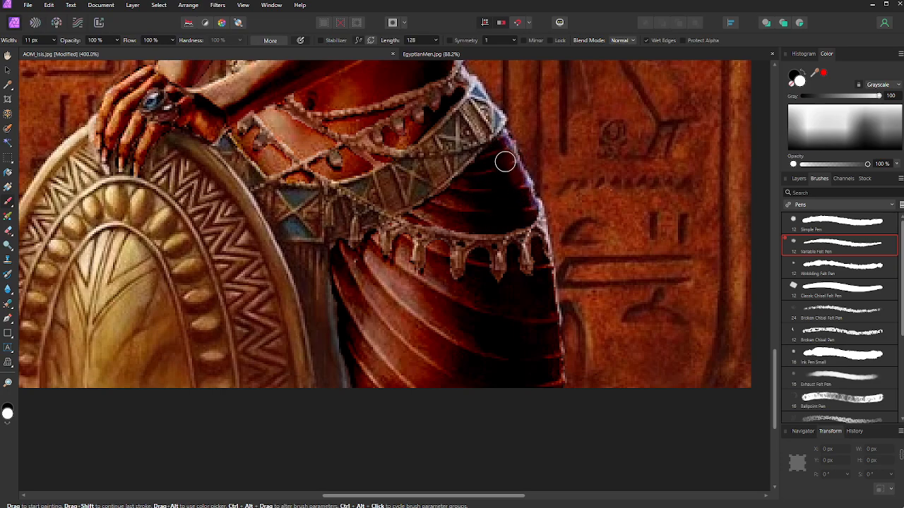
Step: Examine the darkened areas across the whole figure, from the face down to the skirt
scroll(490, 177, "up", 4)
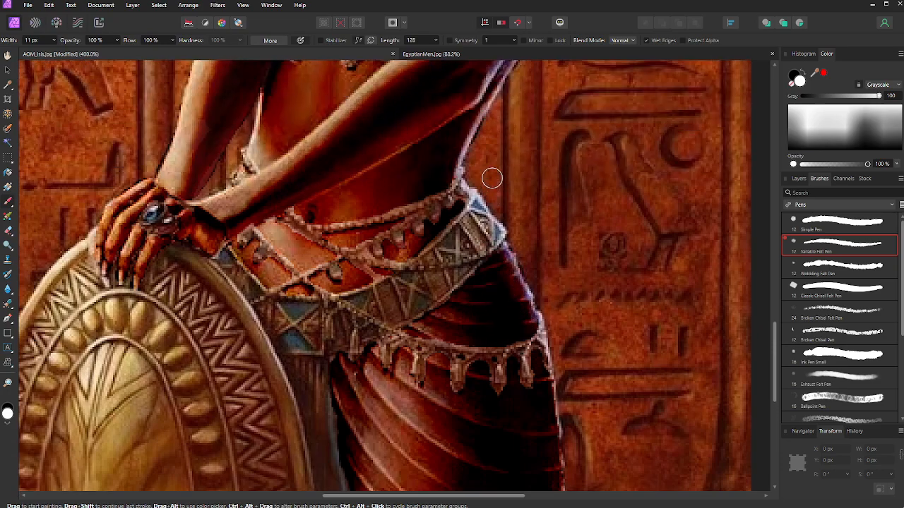
scroll(493, 177, "up", 15)
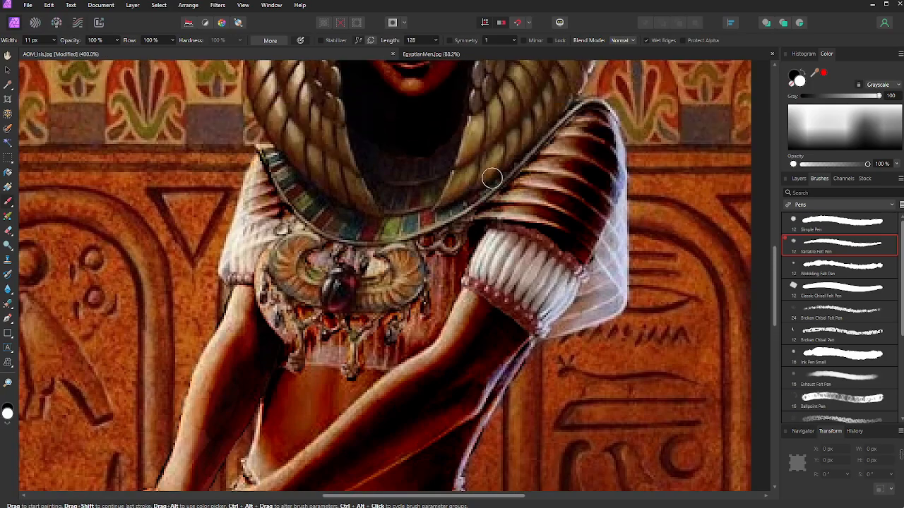
scroll(493, 177, "up", 7)
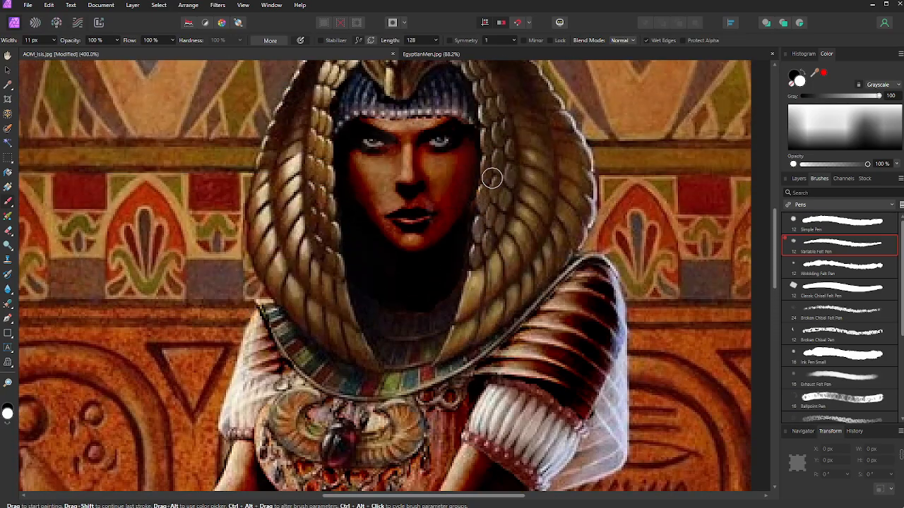
scroll(492, 178, "up", 1)
scroll(492, 178, "down", 1)
left_click(8, 381)
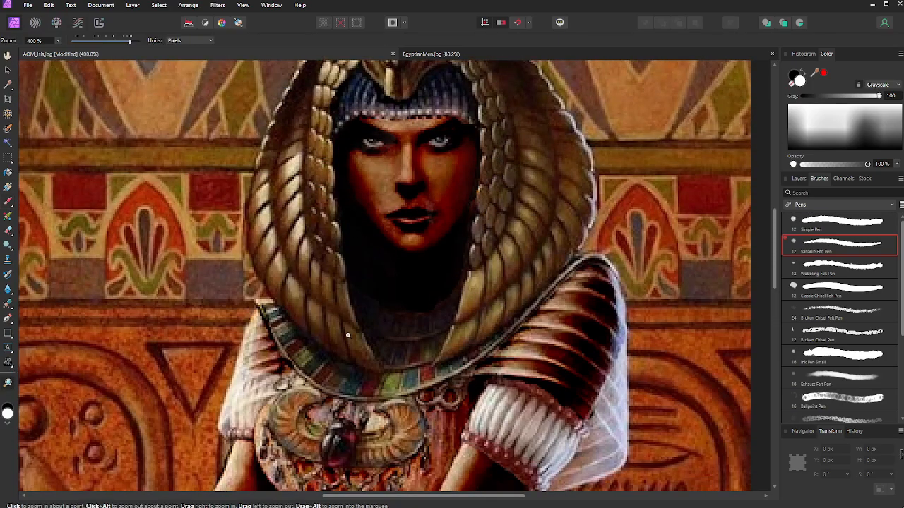
left_click_drag(348, 335, 281, 301)
scroll(281, 301, "down", 4)
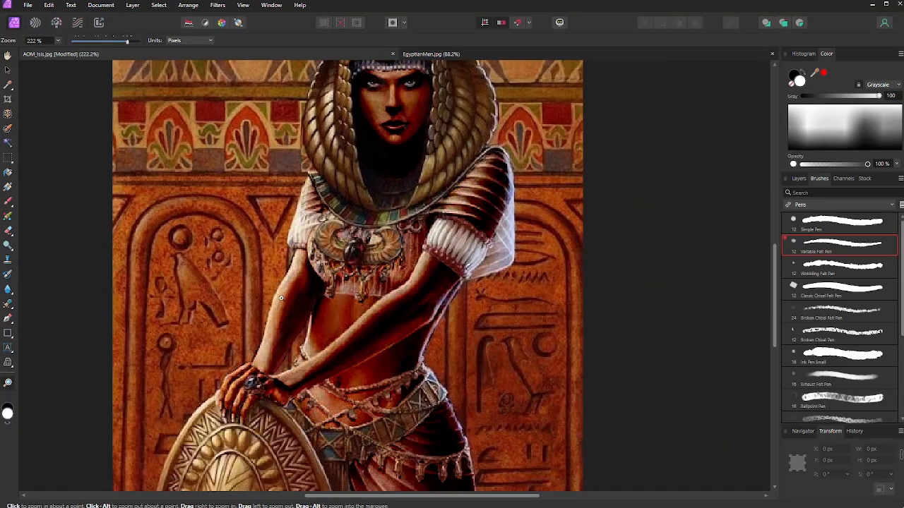
left_click_drag(349, 363, 239, 202)
scroll(352, 366, "down", 2)
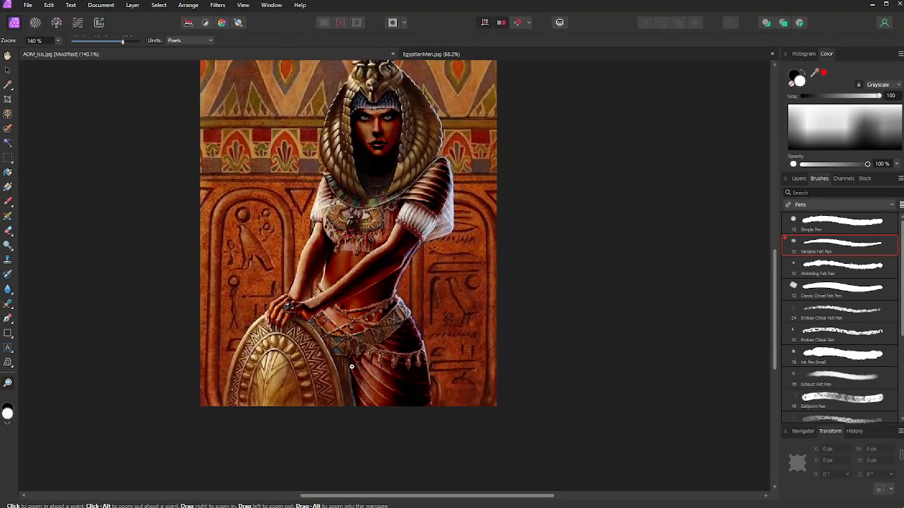
Step: Make a freehand selection around the skirt, about 143 × 144 px, trimming its edge along the shield side
left_click_drag(387, 404, 423, 427)
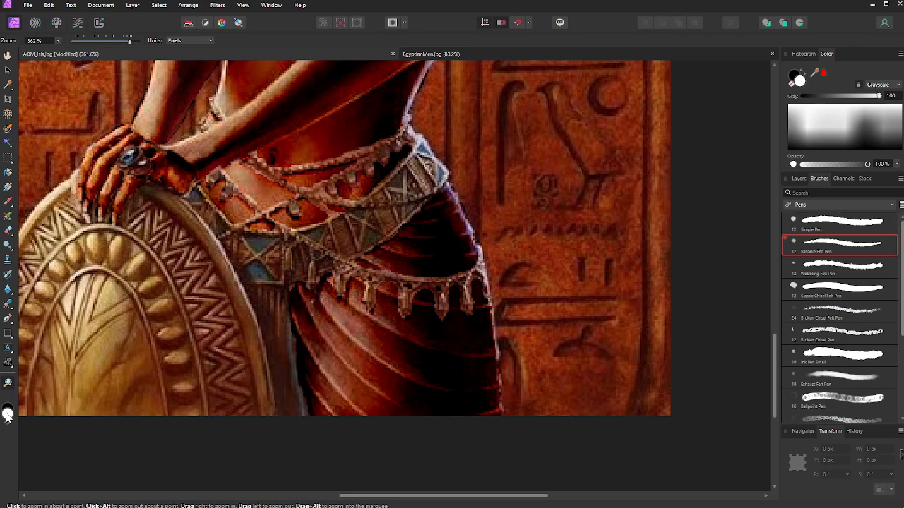
left_click(7, 159)
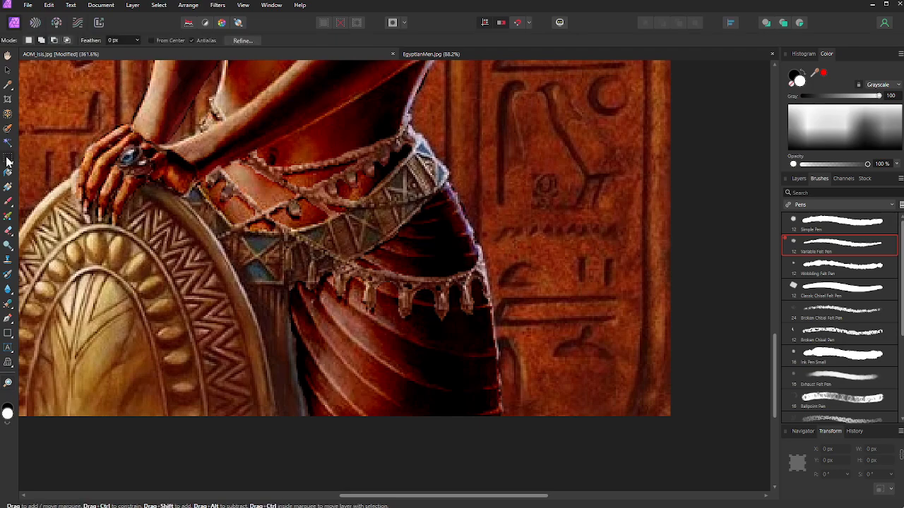
left_click_drag(7, 161, 39, 203)
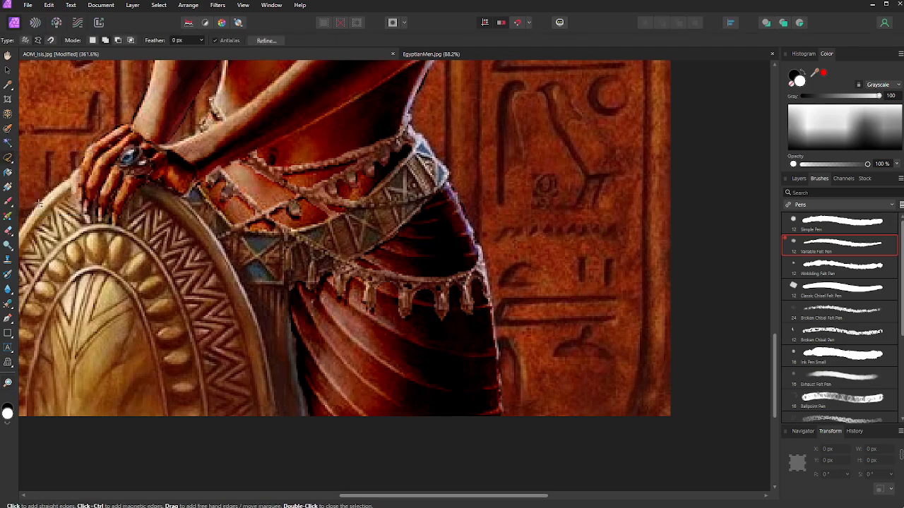
left_click_drag(397, 220, 318, 259)
mouse_move(264, 327)
left_mouse_down()
mouse_move(277, 402)
mouse_move(322, 437)
mouse_move(430, 448)
mouse_move(509, 444)
left_mouse_up()
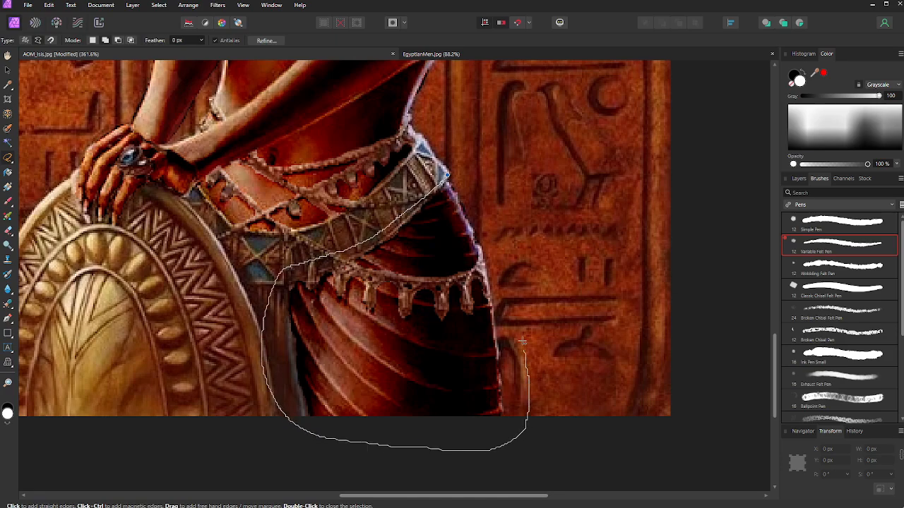
mouse_move(523, 341)
left_mouse_down()
mouse_move(479, 212)
mouse_move(449, 174)
mouse_move(330, 272)
mouse_move(271, 264)
mouse_move(315, 254)
mouse_move(311, 262)
mouse_move(415, 216)
mouse_move(447, 176)
left_mouse_up()
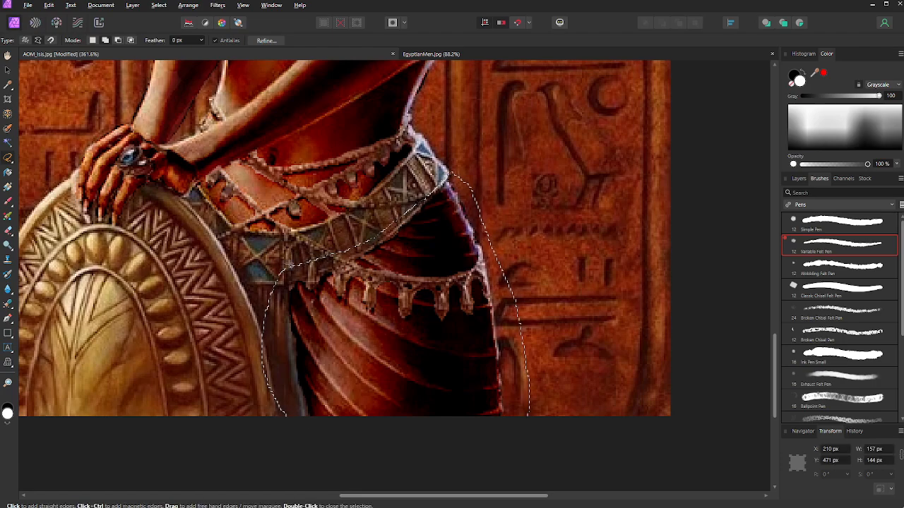
mouse_move(291, 264)
left_mouse_down()
mouse_move(301, 377)
mouse_move(300, 439)
mouse_move(250, 353)
mouse_move(292, 262)
mouse_move(289, 366)
mouse_move(299, 401)
mouse_move(219, 430)
mouse_move(276, 271)
mouse_move(292, 262)
mouse_move(287, 304)
mouse_move(303, 445)
mouse_move(275, 303)
mouse_move(291, 267)
left_mouse_up()
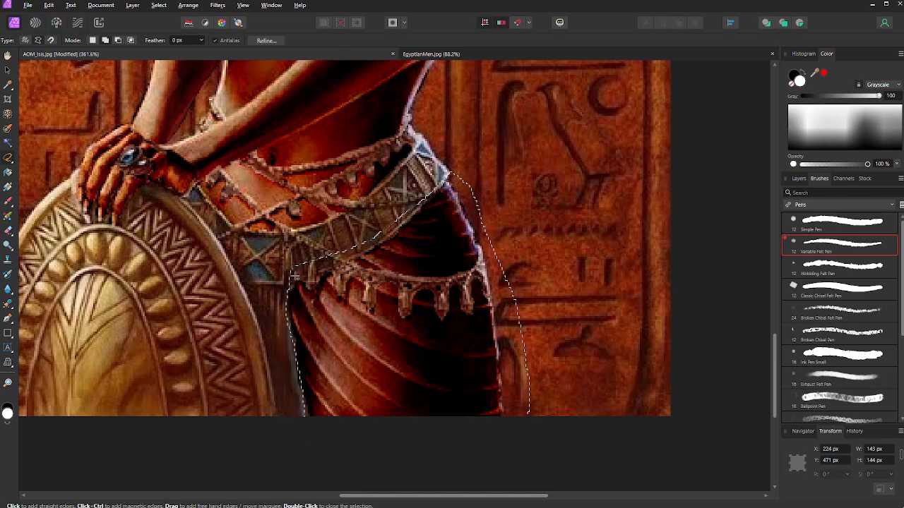
Step: Set the colour to 45% gray and flood fill the mask inside the skirt selection
left_click(7, 413)
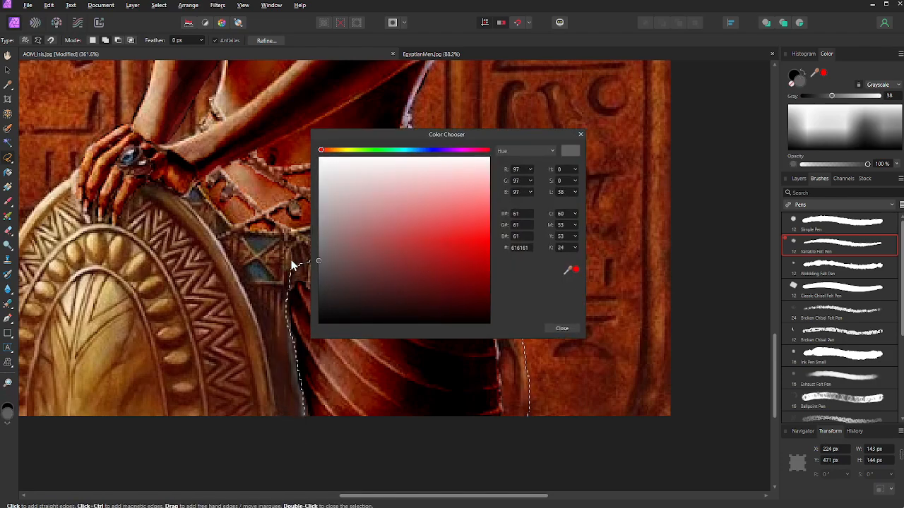
left_click(561, 328)
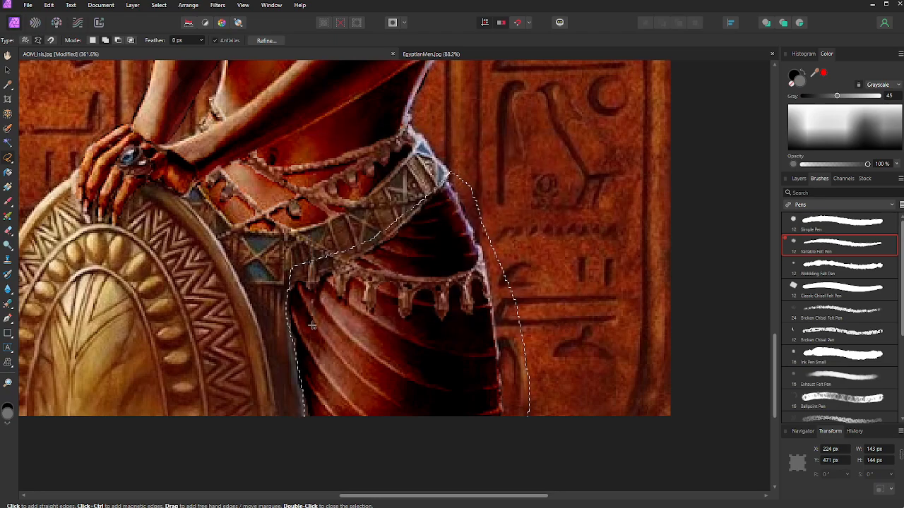
left_click(7, 232)
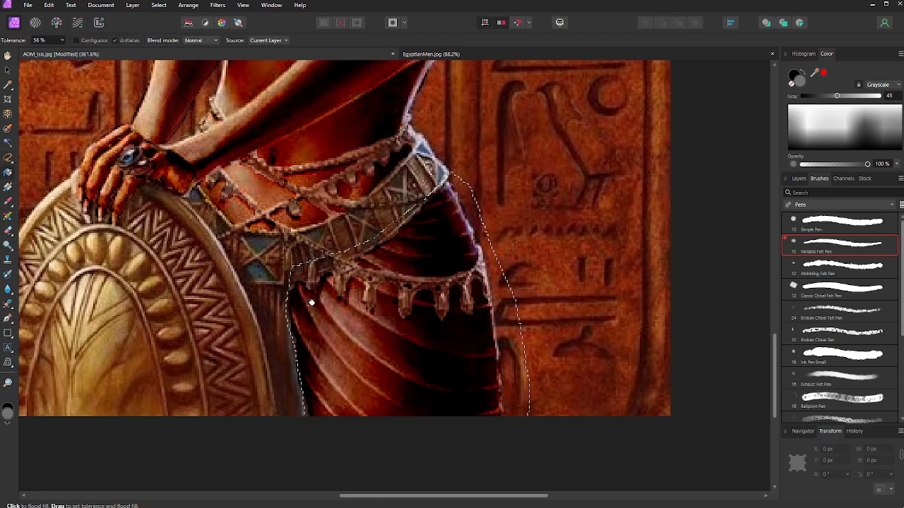
left_click(327, 309)
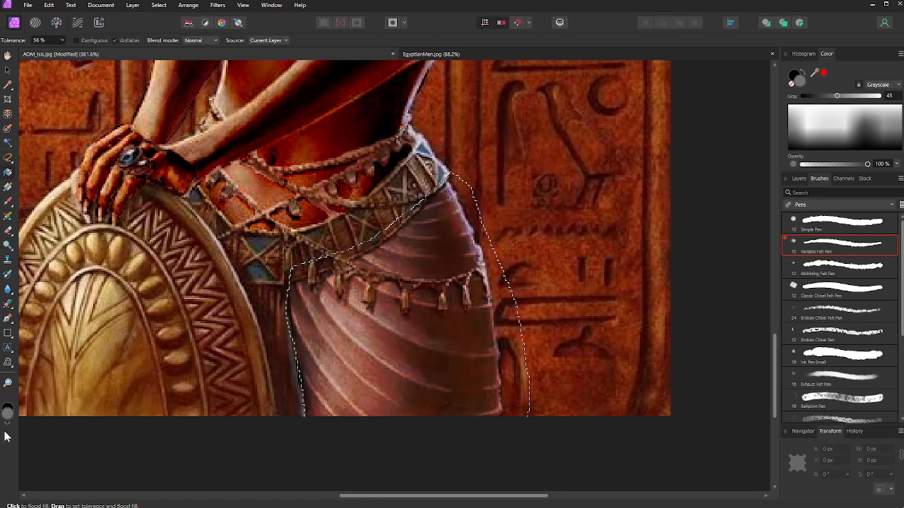
Step: Replace the skirt's mask fill with 30% gray (4A4A4A) and clear the selection
left_click(6, 416)
left_click_drag(326, 270, 314, 267)
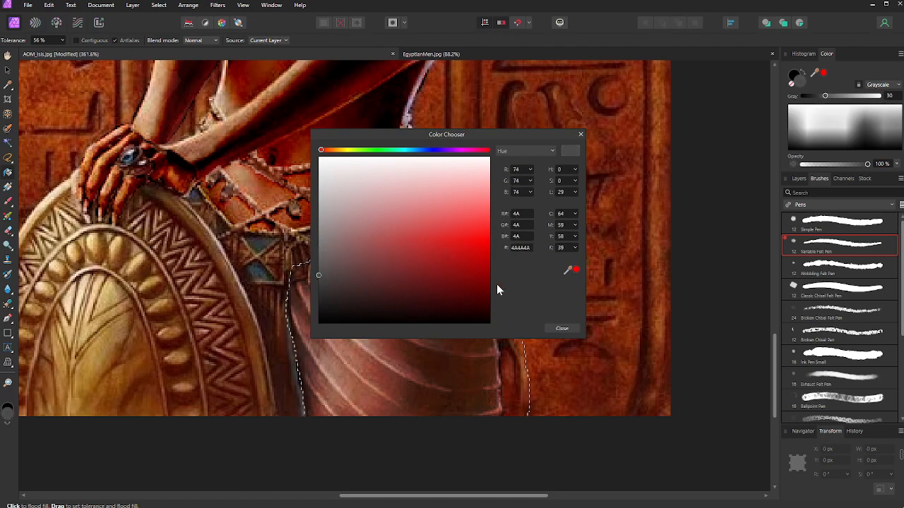
left_click(547, 326)
key("ctrl+z")
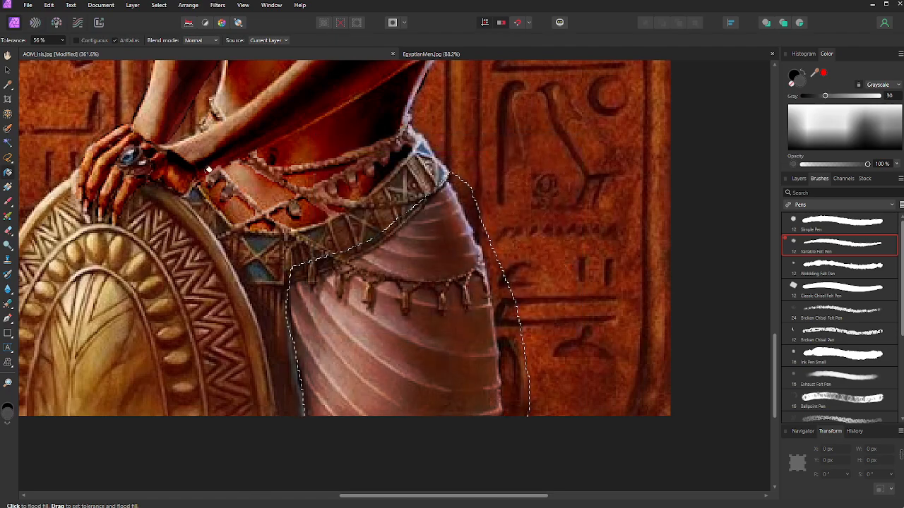
left_click(159, 5)
left_click(164, 25)
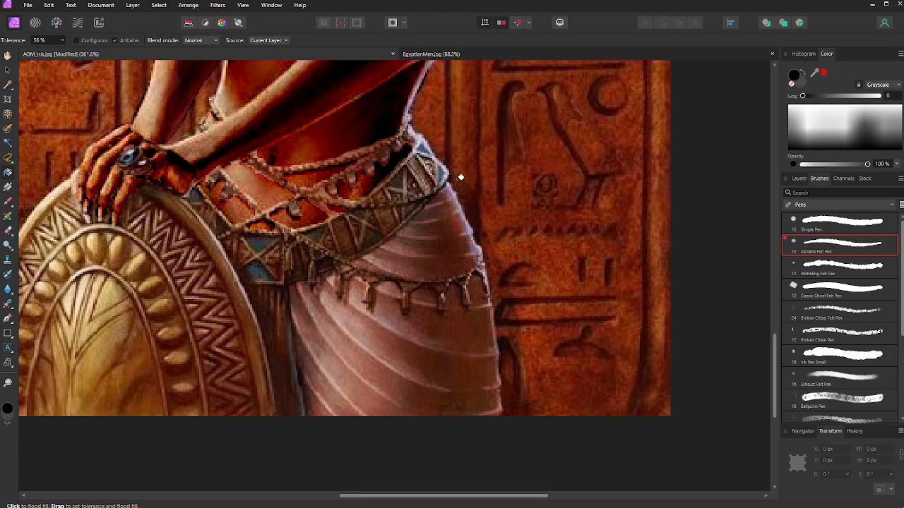
Step: Touch up the mask around the skirt's belt and hanging fringe in black with a brush reduced to 6 px
left_click(8, 202)
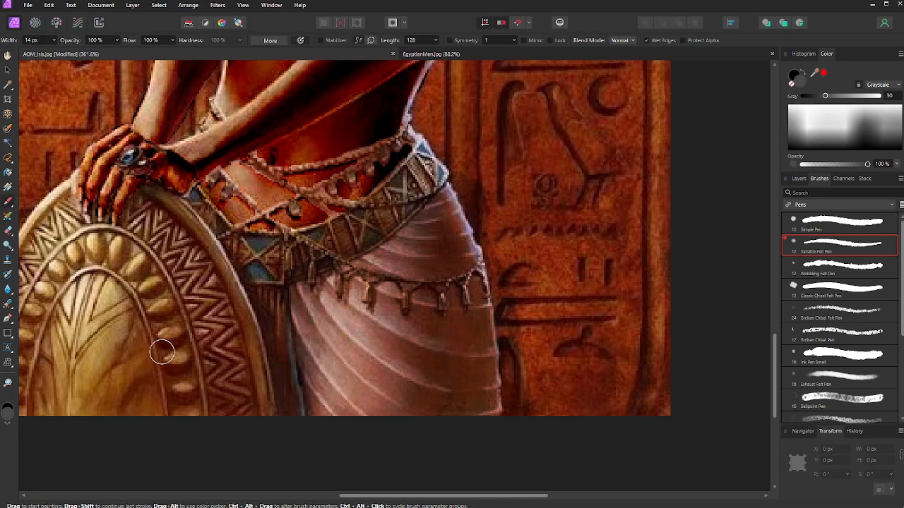
left_click(11, 412)
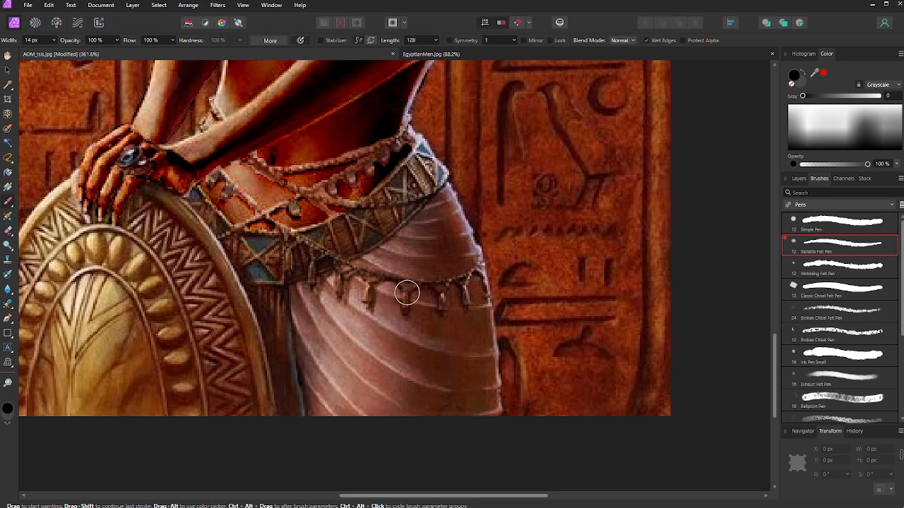
key("[")
key("[")
key("[")
key("[")
key("[")
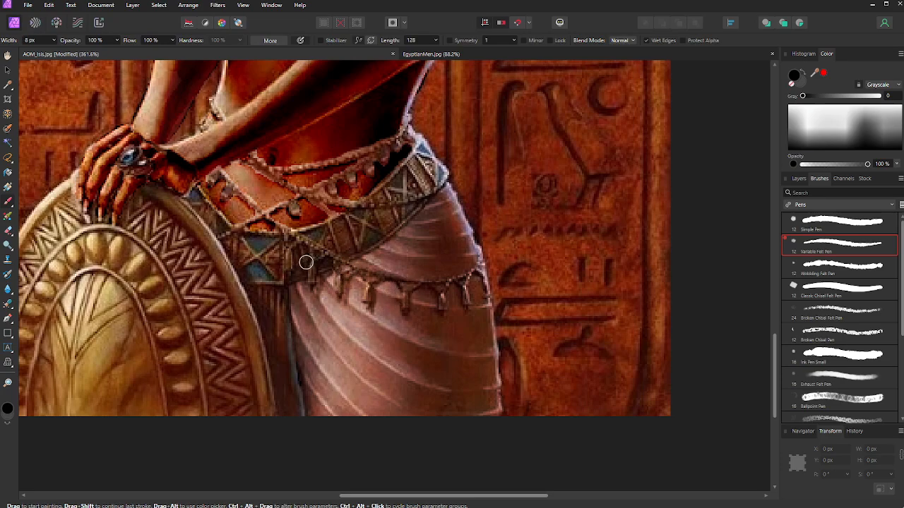
key("]")
key("ctrl+z")
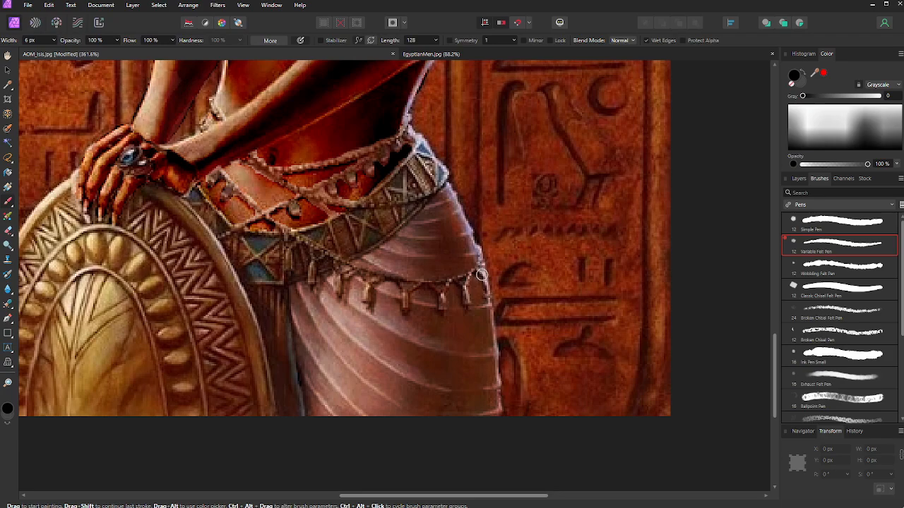
scroll(478, 275, "up", 5)
scroll(472, 276, "down", 3)
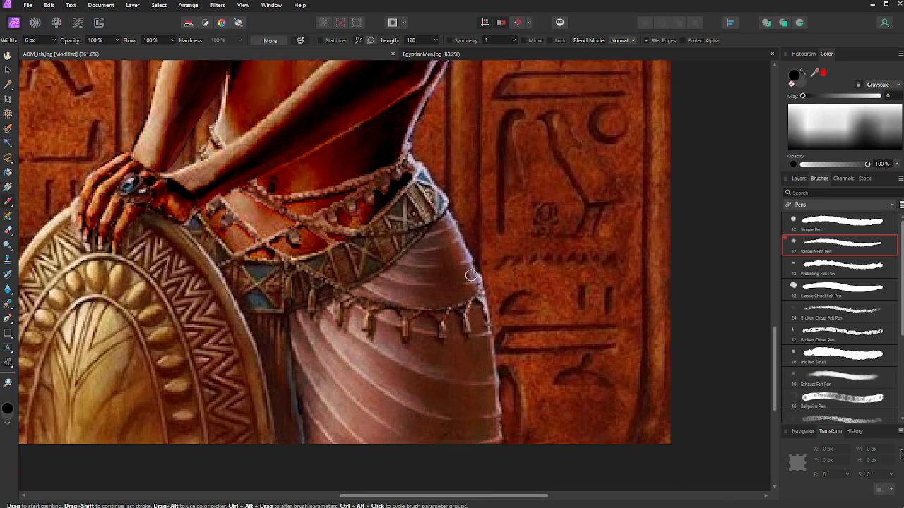
Step: Enlarge the brush to 22 px
key("bracketright")
key("bracketright")
key("bracketright")
key("bracketright")
key("bracketright")
key("bracketright")
key("bracketright")
key("bracketright")
key("bracketright")
Step: Paint the mask over the blue headband above the face with 30% gray, using a brush reduced to 14 px and then 8 px
left_click(8, 384)
left_click_drag(369, 362, 141, 161)
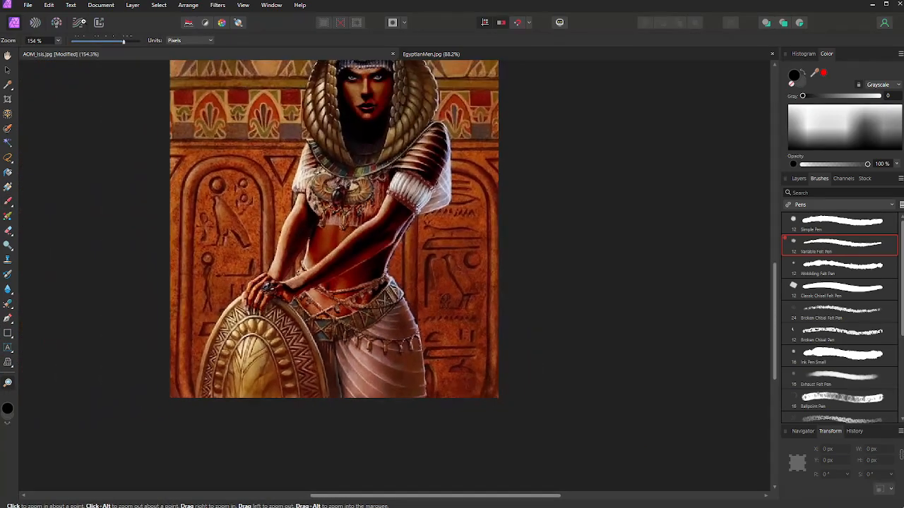
scroll(308, 181, "up", 3)
left_click_drag(311, 154, 324, 183)
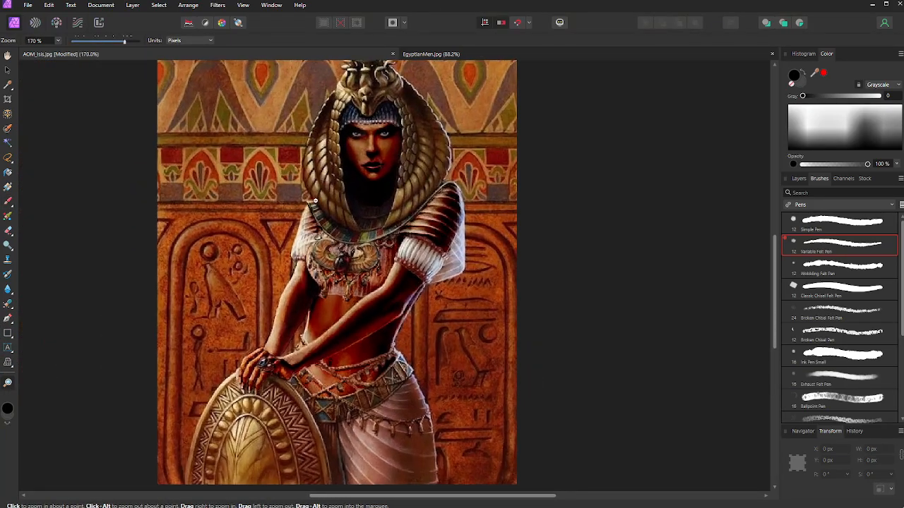
left_click_drag(344, 123, 693, 392)
left_click(9, 204)
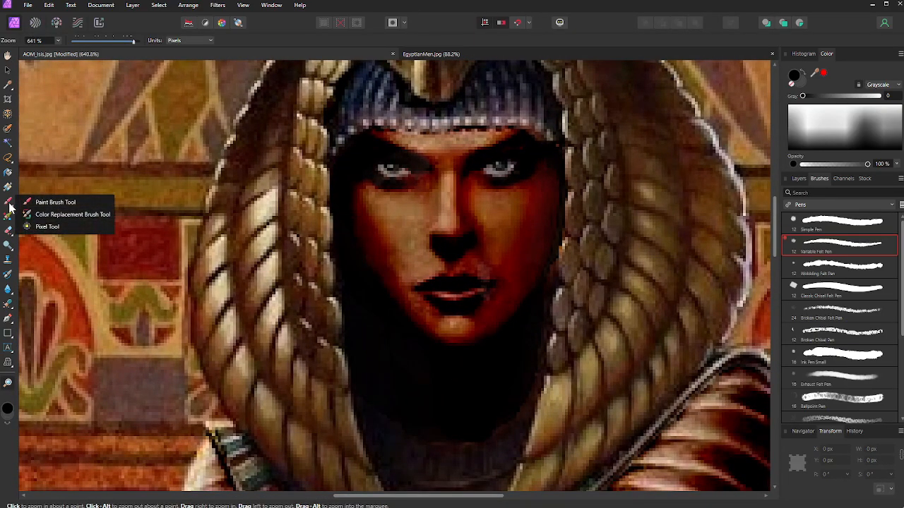
left_click(419, 134)
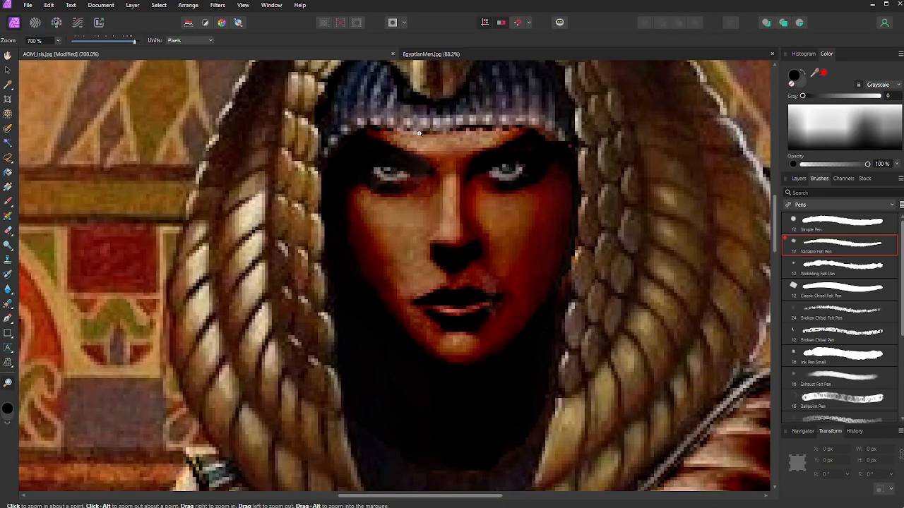
scroll(32, 232, "up", 2)
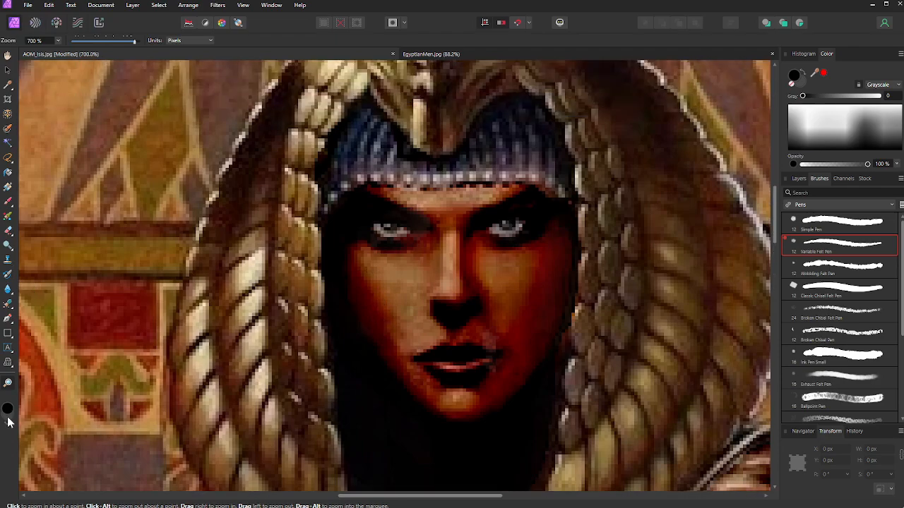
left_click(7, 417)
left_click(7, 205)
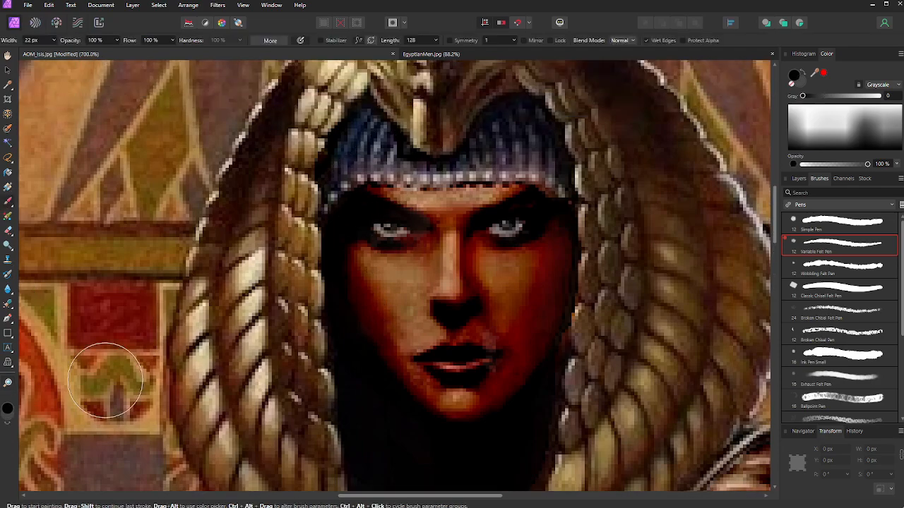
key("bracketleft")
key("bracketleft")
key("bracketleft")
key("bracketleft")
key("bracketleft")
key("bracketleft")
key("bracketleft")
key("bracketleft")
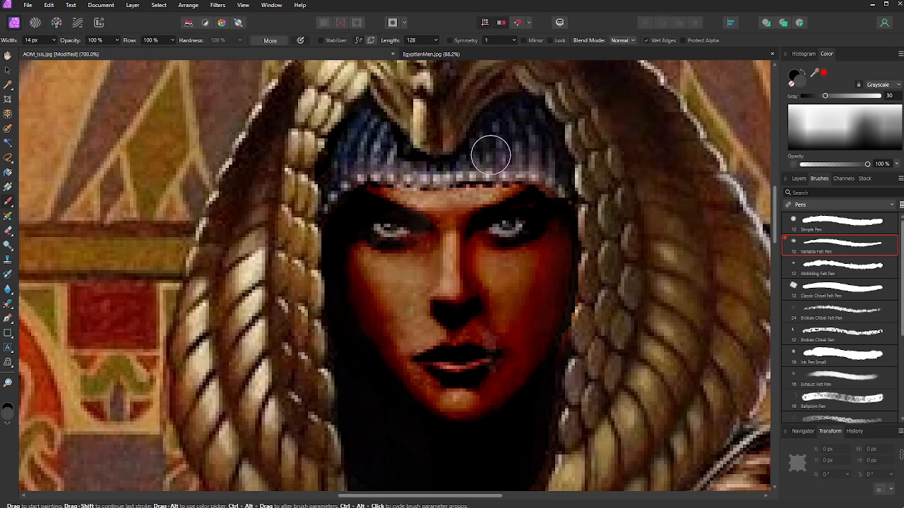
mouse_move(491, 158)
left_mouse_down()
mouse_move(536, 158)
mouse_move(565, 175)
left_mouse_up()
mouse_move(500, 124)
left_mouse_down()
mouse_move(468, 177)
mouse_move(428, 175)
mouse_move(399, 169)
mouse_move(365, 129)
mouse_move(331, 189)
mouse_move(371, 168)
mouse_move(465, 175)
mouse_move(447, 192)
left_mouse_up()
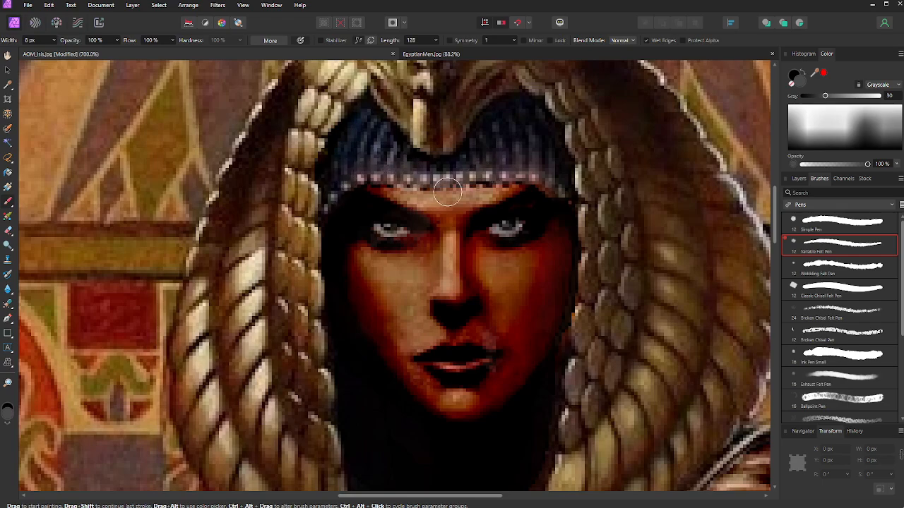
Step: Darken the brush colour to 23% gray for the headband's beaded edge
left_click(10, 416)
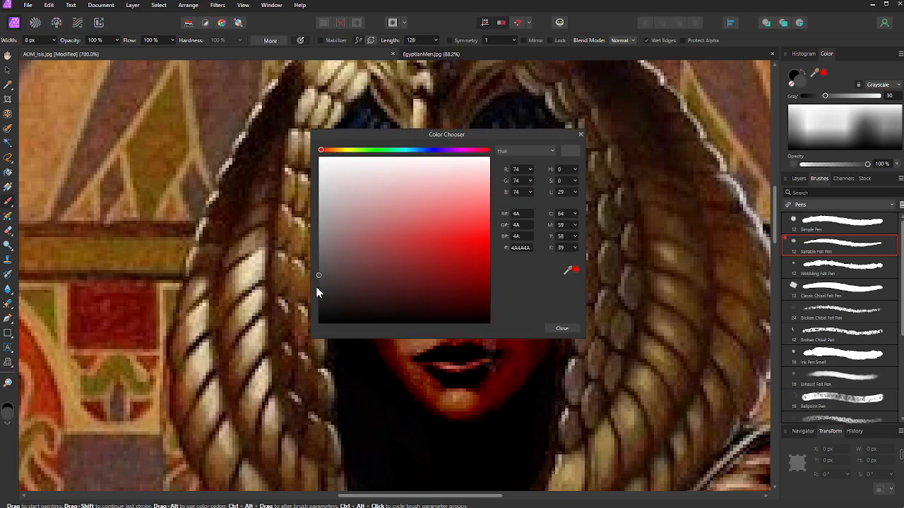
left_click(318, 288)
left_click(581, 134)
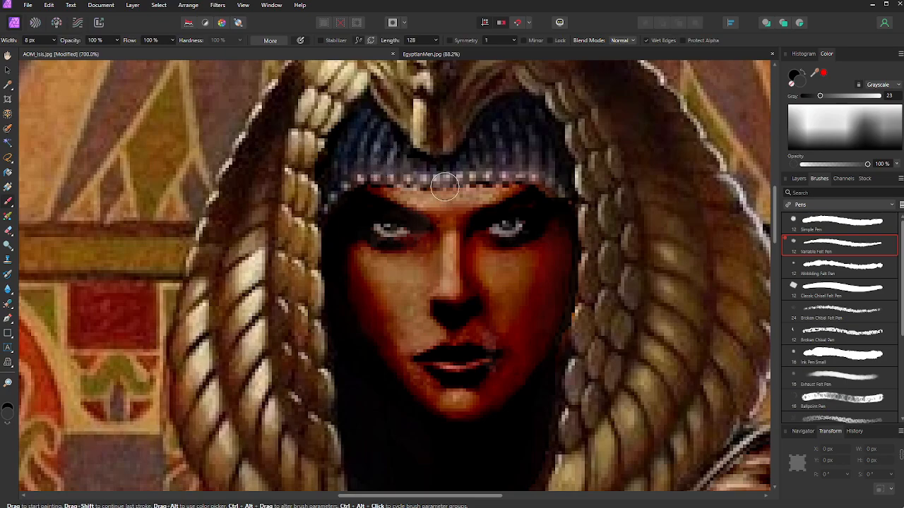
Step: Raise the Levels adjustment's black level to 54% to darken the skin further
left_click(9, 386)
left_click_drag(400, 332, 101, 6)
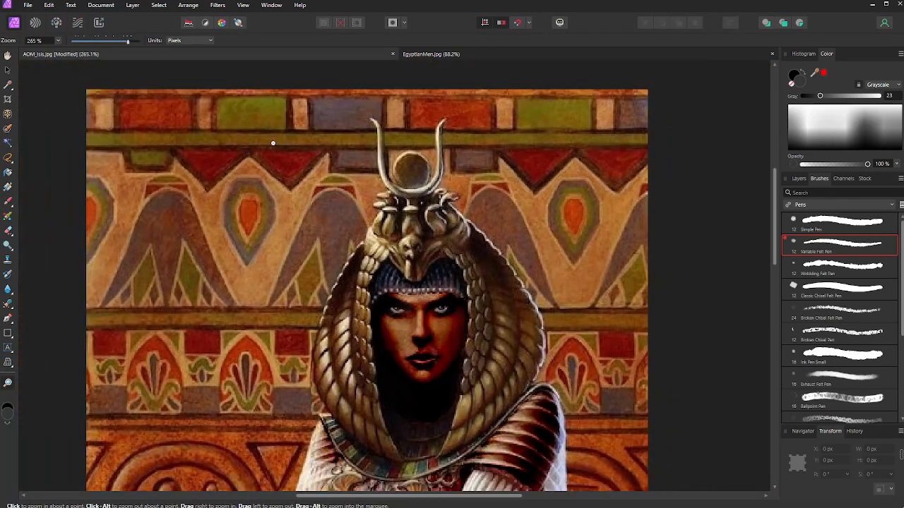
scroll(278, 143, "down", 4)
scroll(279, 143, "down", 6)
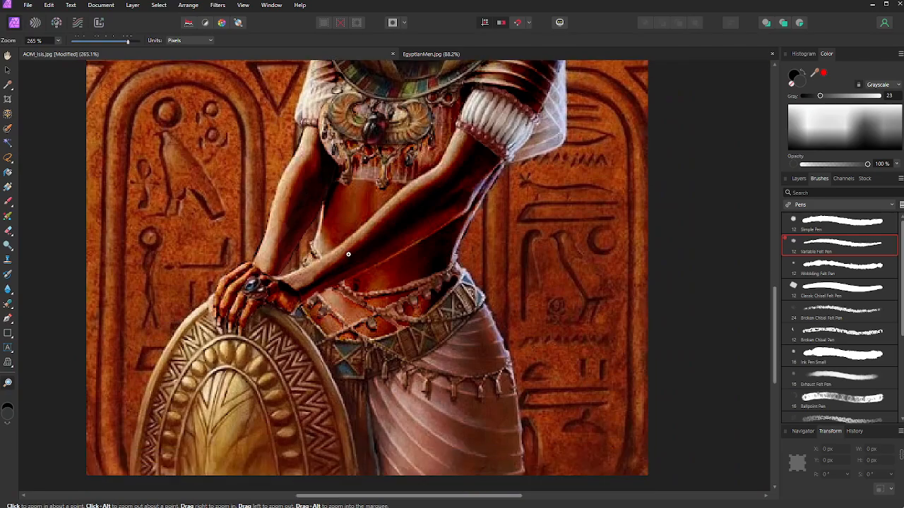
mouse_move(348, 255)
left_mouse_down()
mouse_move(147, 10)
mouse_move(127, 5)
left_mouse_up()
scroll(293, 147, "up", 4)
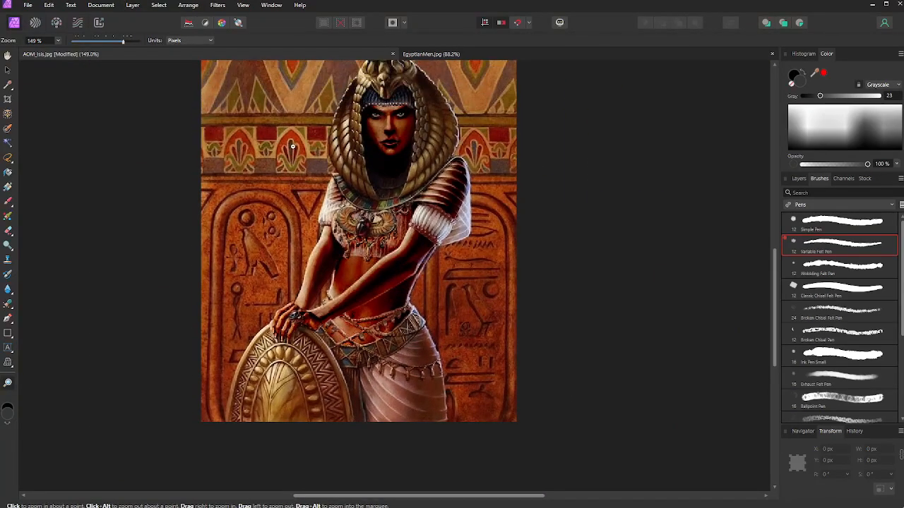
left_click(799, 178)
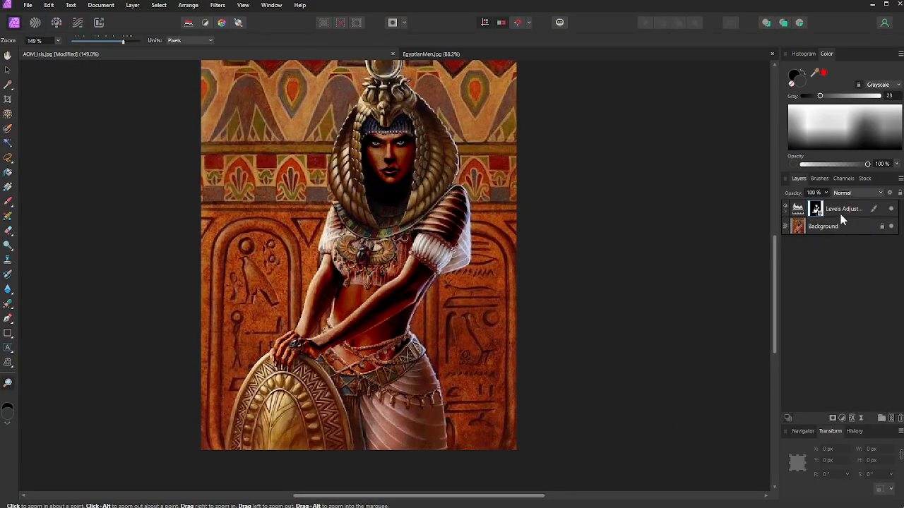
double_click(817, 210)
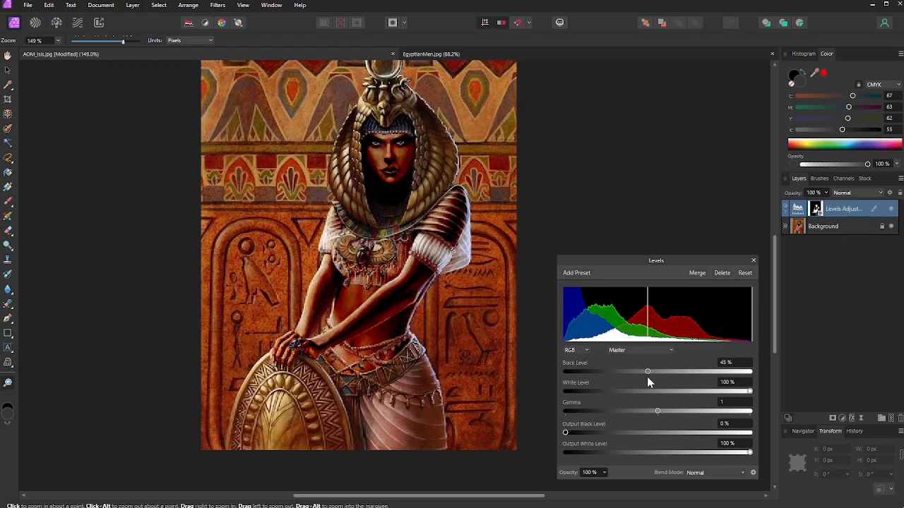
left_click_drag(650, 376, 666, 374)
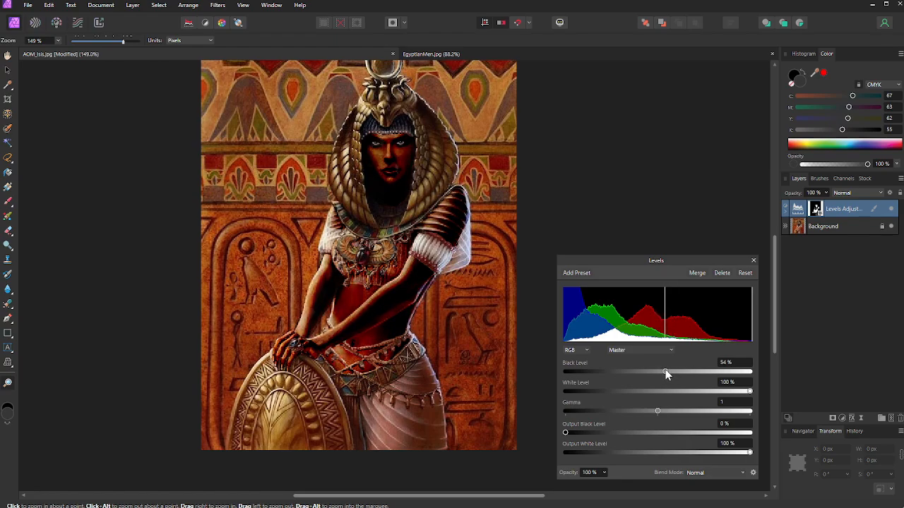
left_click(752, 261)
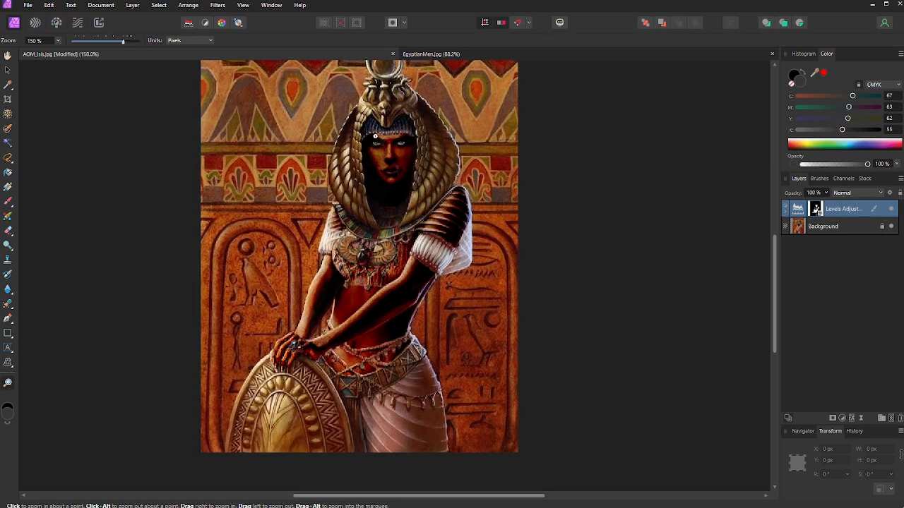
Step: Paint the missed spot beside the mouth with white on the Levels mask, using the 8 px brush
scroll(376, 140, "up", 5)
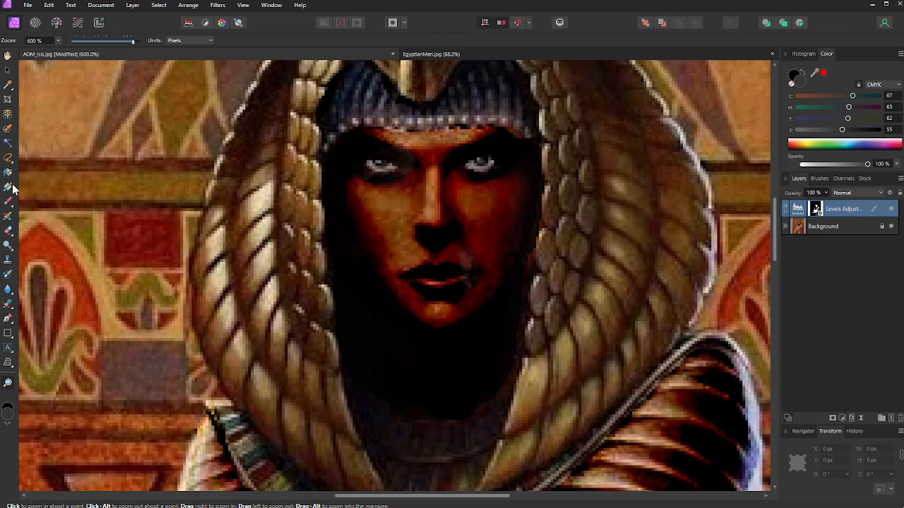
left_click(7, 201)
double_click(7, 416)
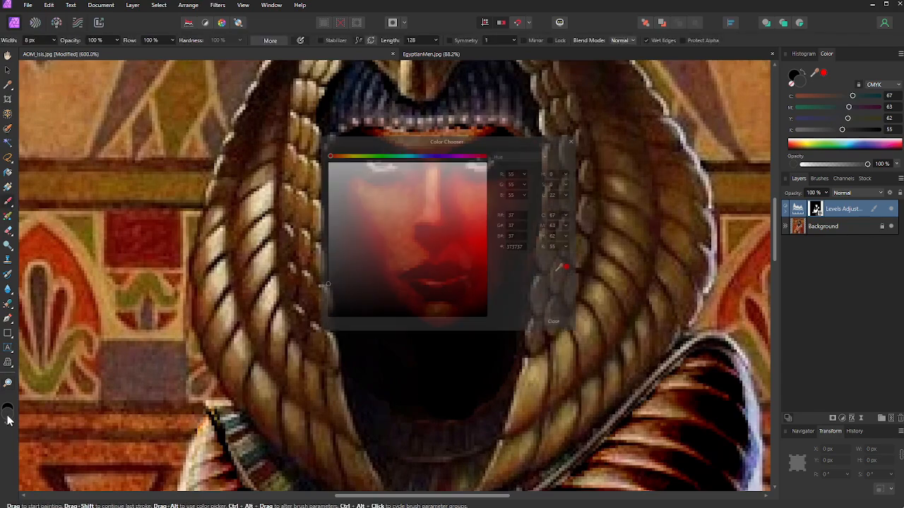
left_click_drag(393, 226, 277, 152)
left_click(572, 326)
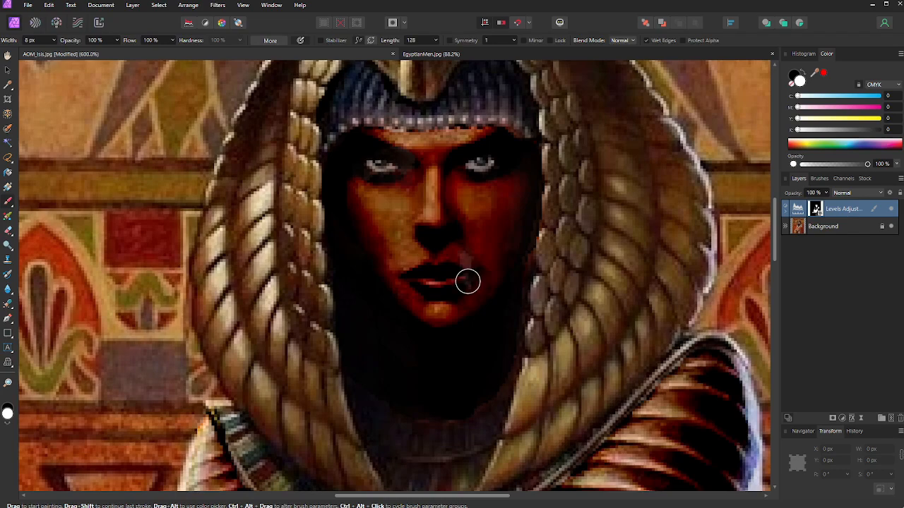
left_click(817, 210)
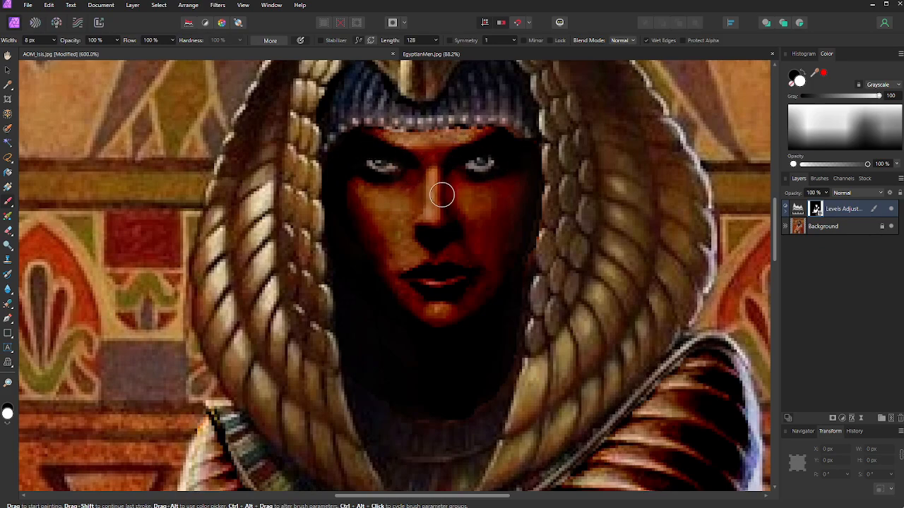
Step: Examine the complete image to judge the deeper skin tone from the face to the skirt
scroll(442, 195, "down", 1)
left_click(8, 384)
left_click_drag(322, 341, 104, 6)
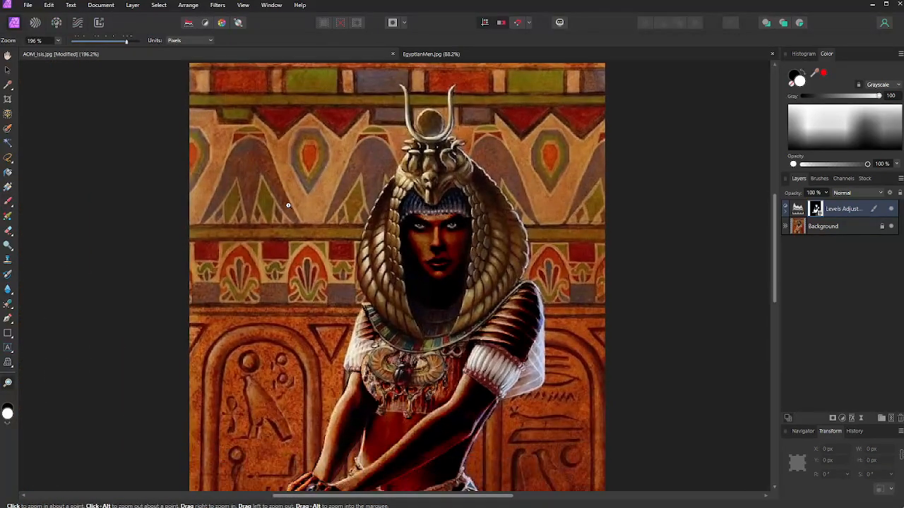
scroll(288, 206, "down", 4)
left_click_drag(420, 417, 230, 144)
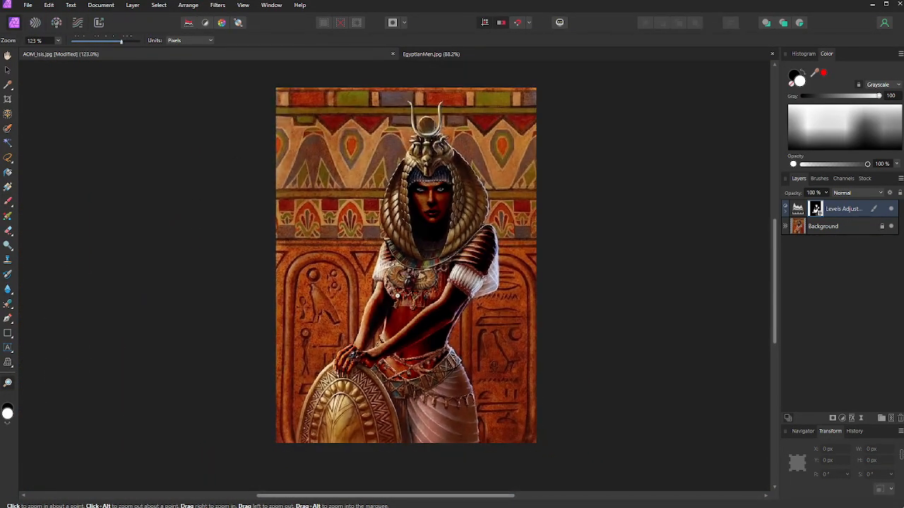
left_click_drag(443, 334, 466, 379)
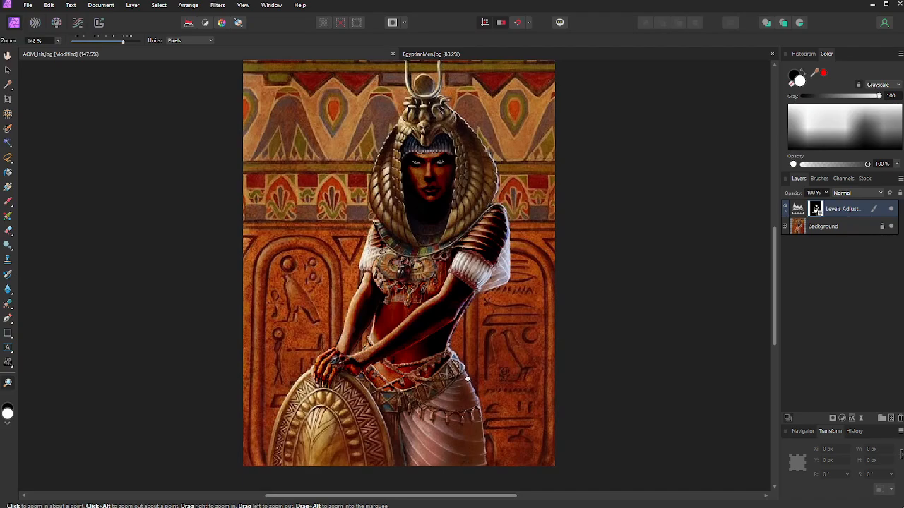